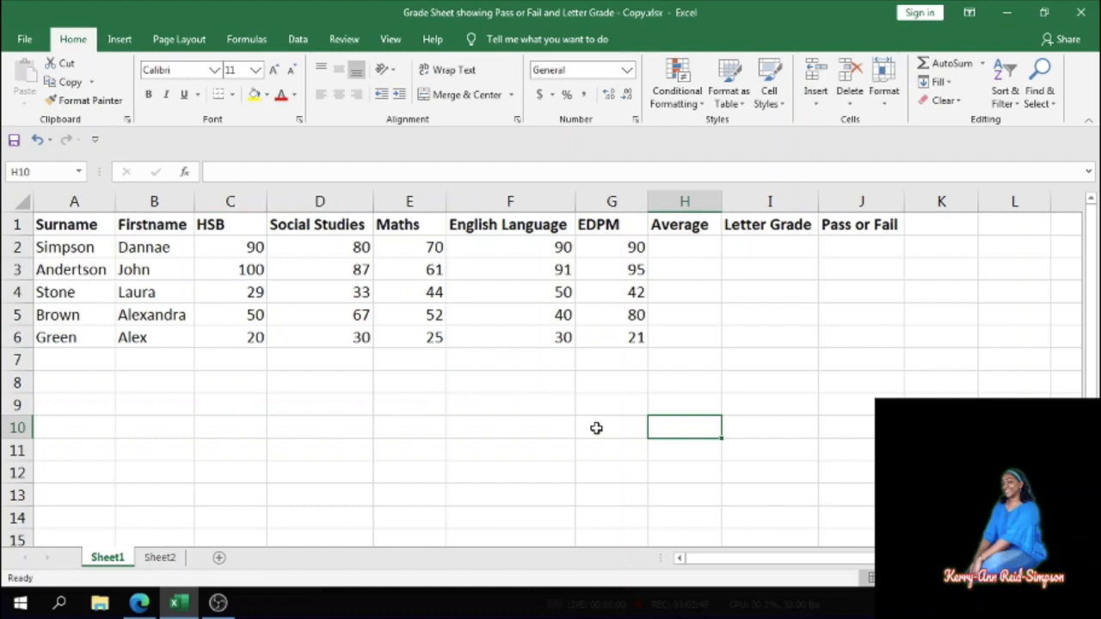
- Enter an AVERAGE formula in H2 that averages the subject scores C2:G2
{"action": "left_click", "coordinate": [677, 247]}
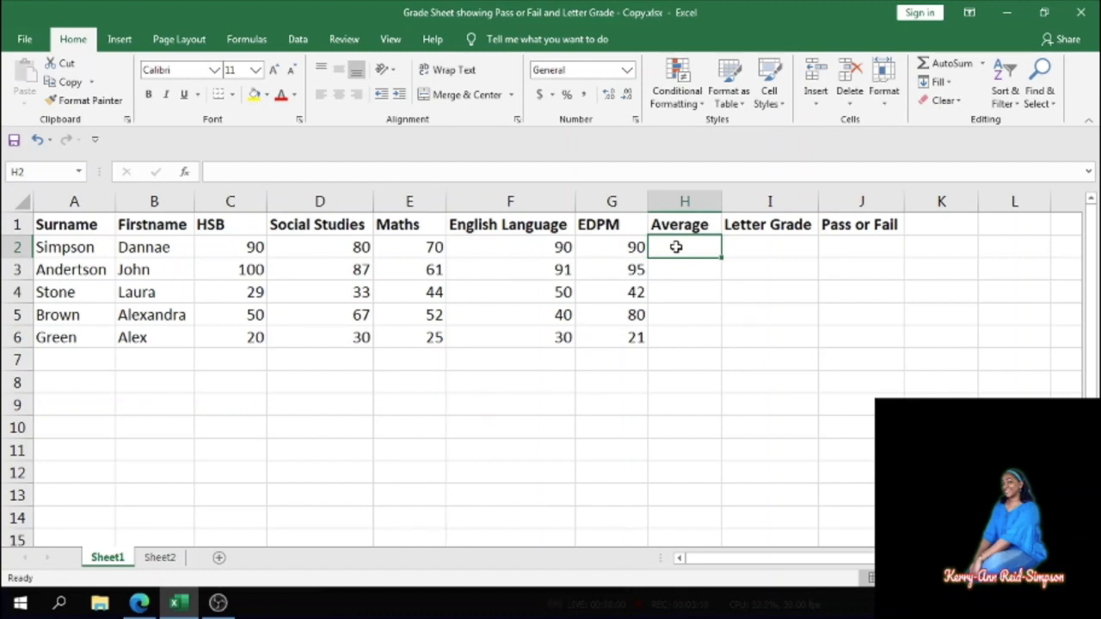
{"action": "left_click", "coordinate": [982, 63]}
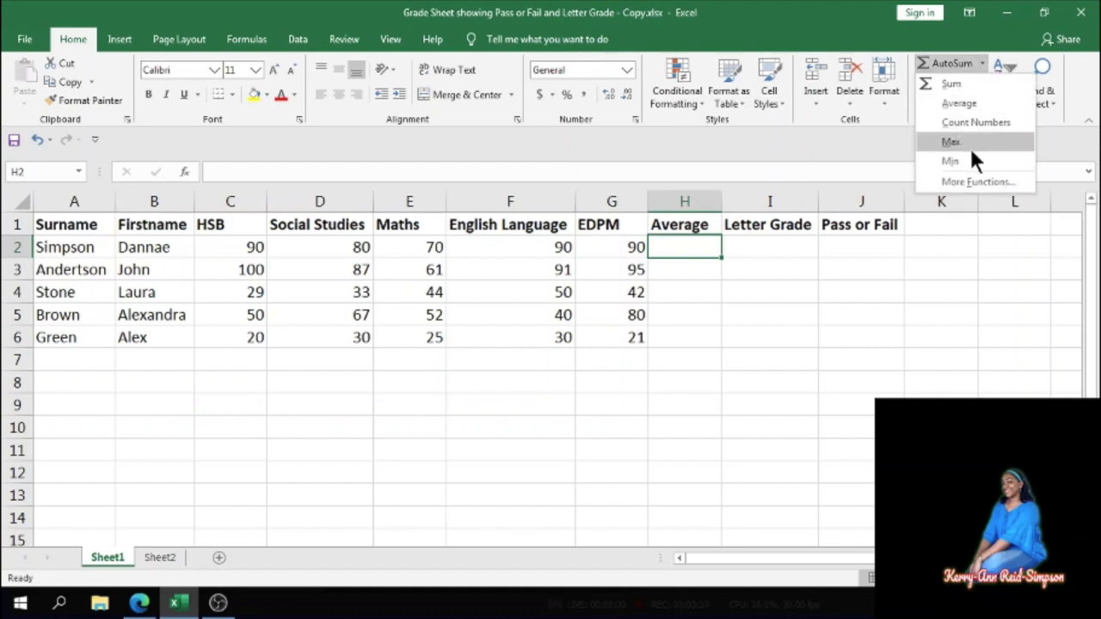
{"action": "left_click", "coordinate": [957, 103]}
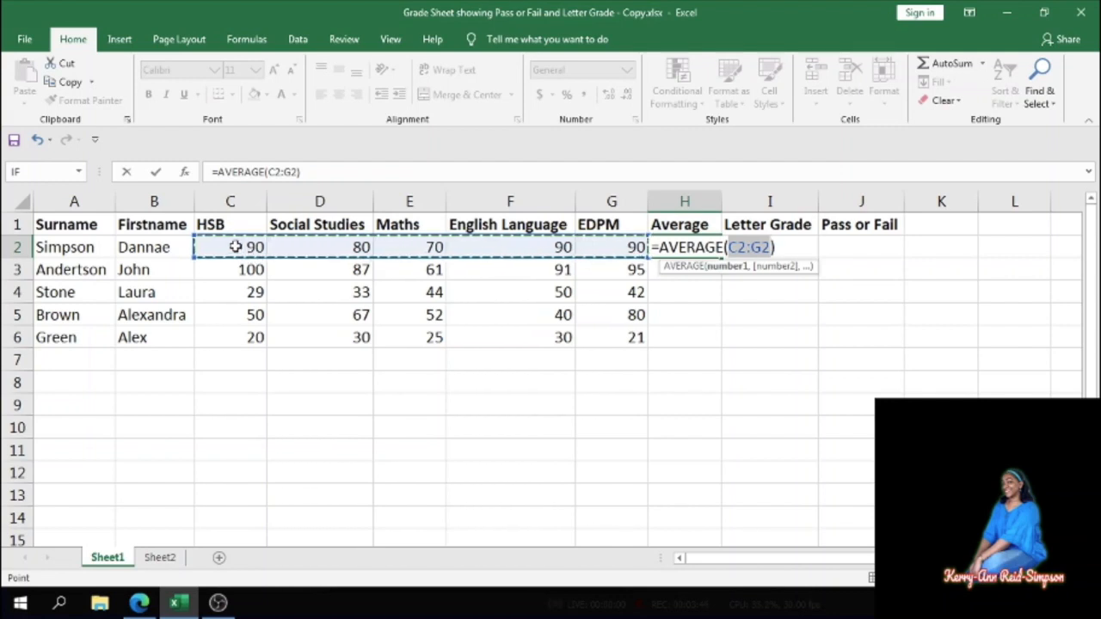
{"action": "left_click_drag", "start_coordinate": [235, 247], "coordinate": [379, 249]}
{"action": "left_click_drag", "start_coordinate": [481, 250], "coordinate": [563, 247]}
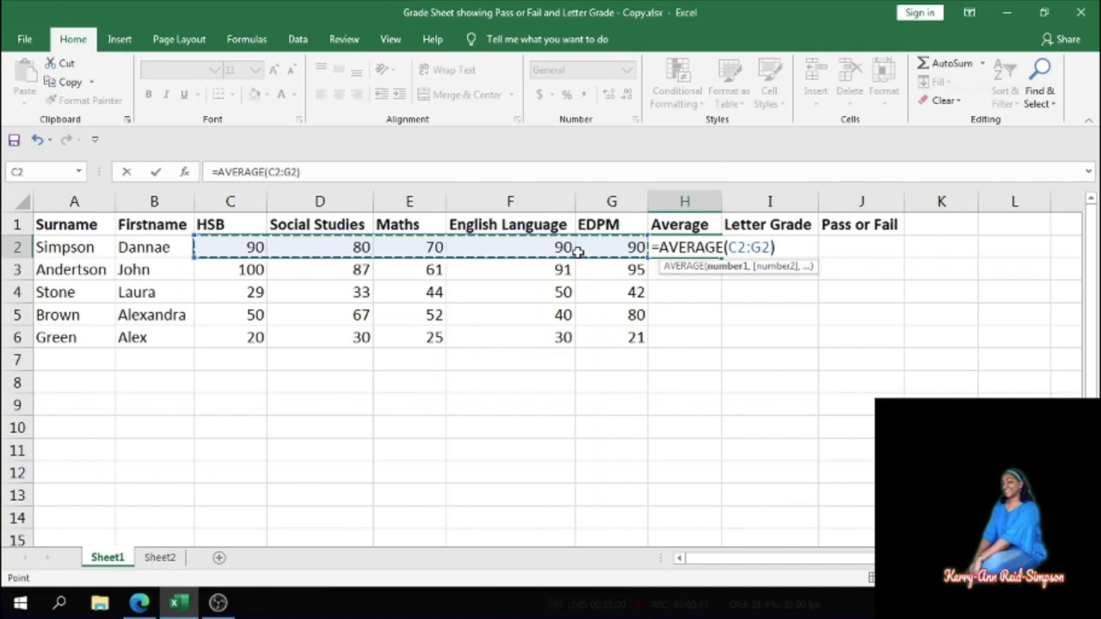
{"action": "key", "text": "Return"}
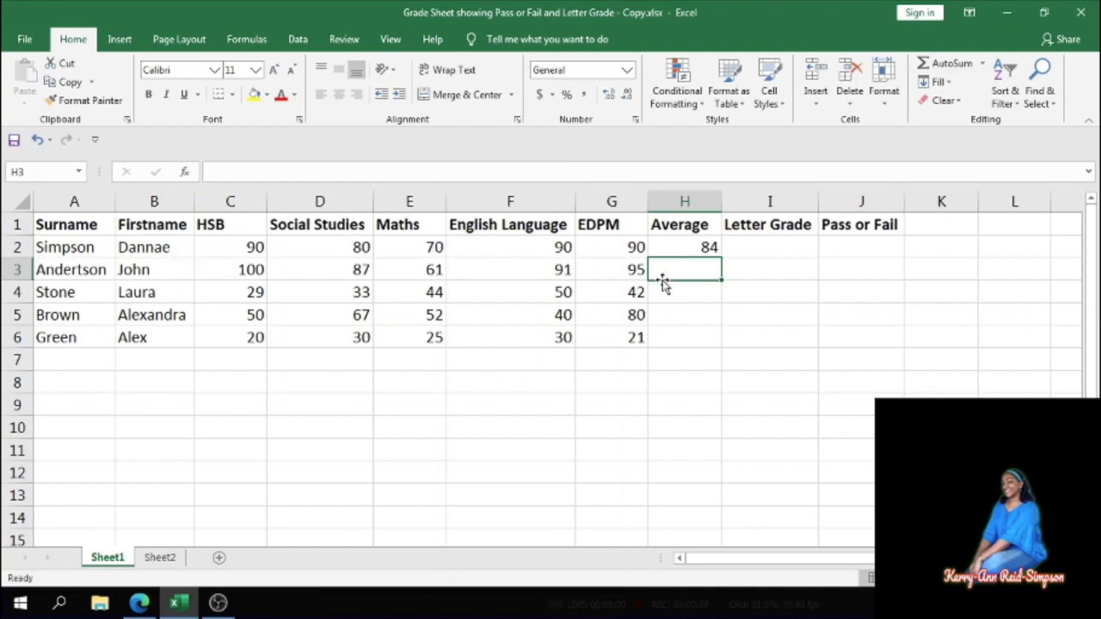
- Fill the average formula down from H2 through H6 for every student
{"action": "left_click", "coordinate": [704, 248]}
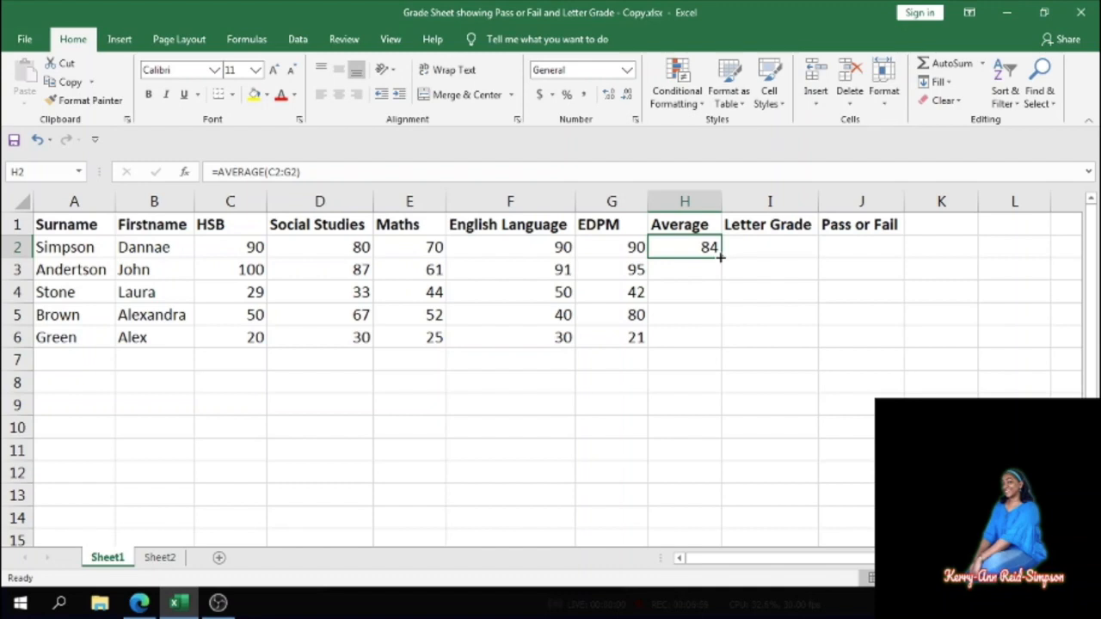
{"action": "left_click_drag", "start_coordinate": [722, 256], "coordinate": [725, 340]}
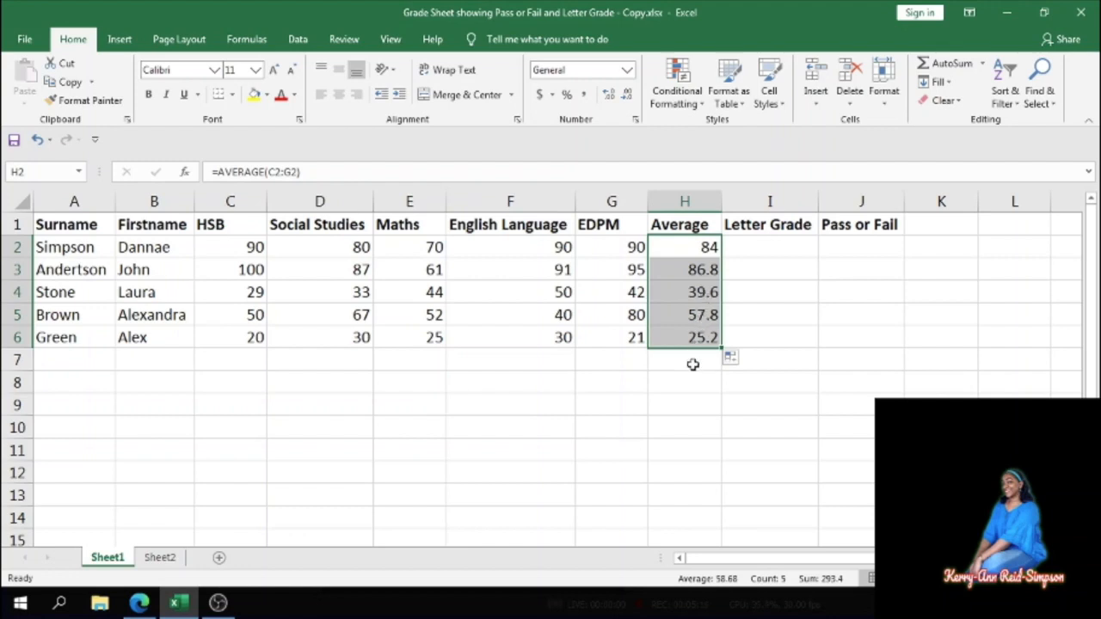
{"action": "left_click", "coordinate": [739, 306]}
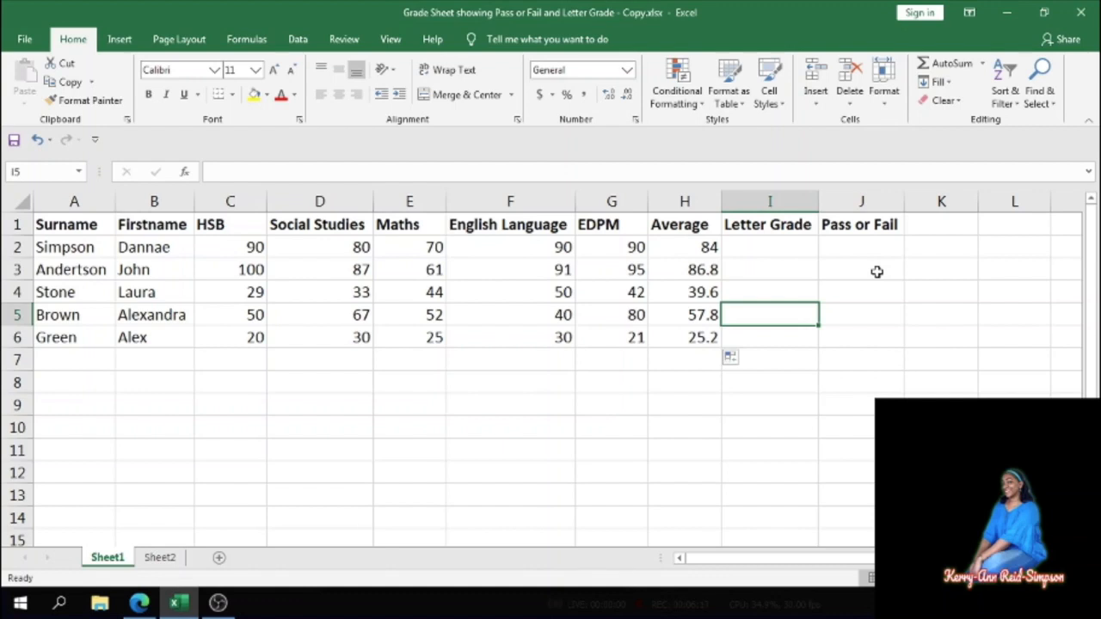
- Open Insert Function for J2 and choose the IF function from the All category
{"action": "left_click", "coordinate": [854, 249]}
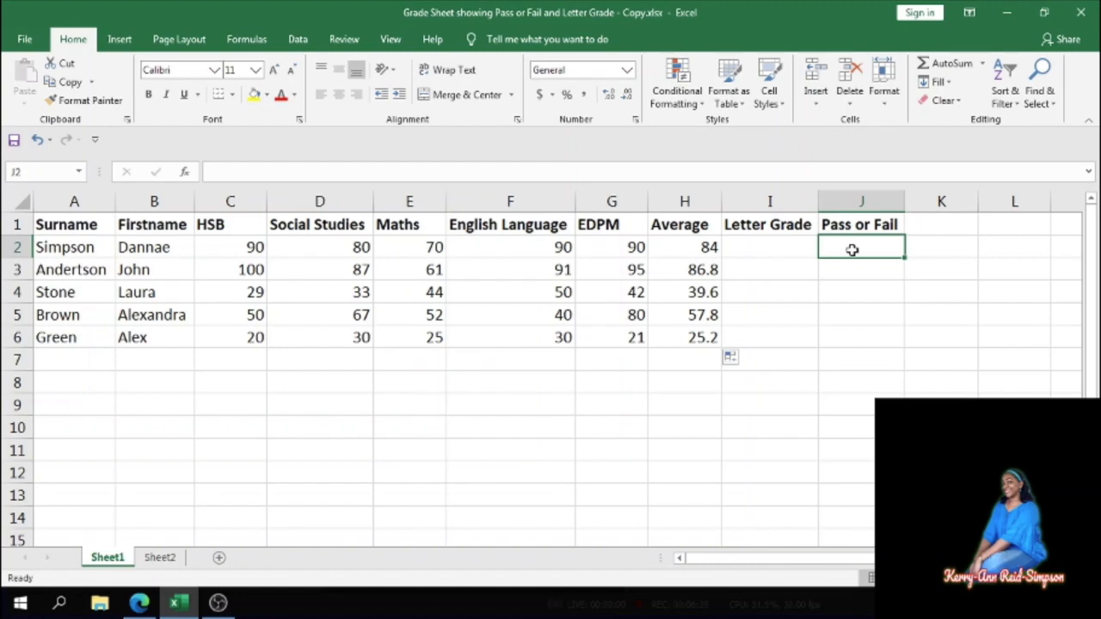
{"action": "left_click", "coordinate": [982, 64]}
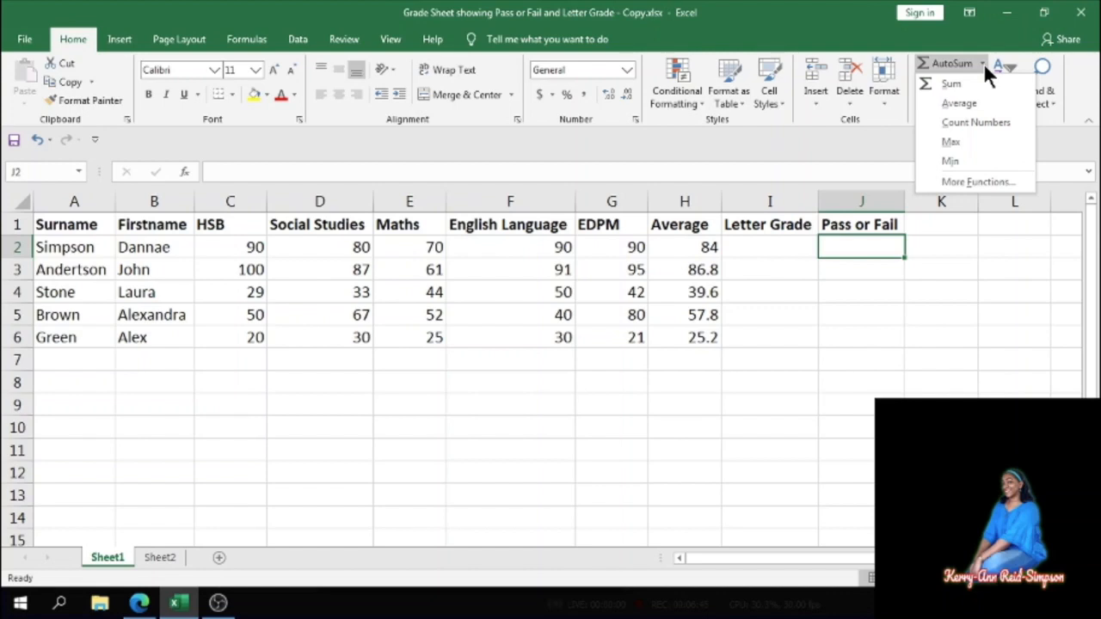
{"action": "left_click", "coordinate": [949, 182]}
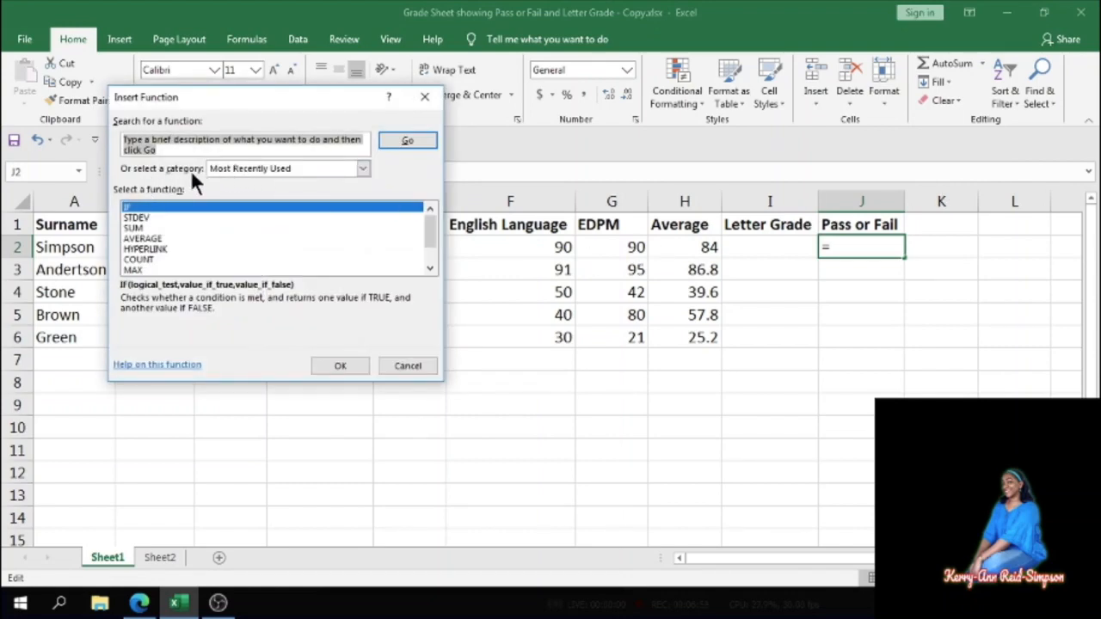
{"action": "left_click", "coordinate": [362, 169]}
{"action": "left_click", "coordinate": [227, 195]}
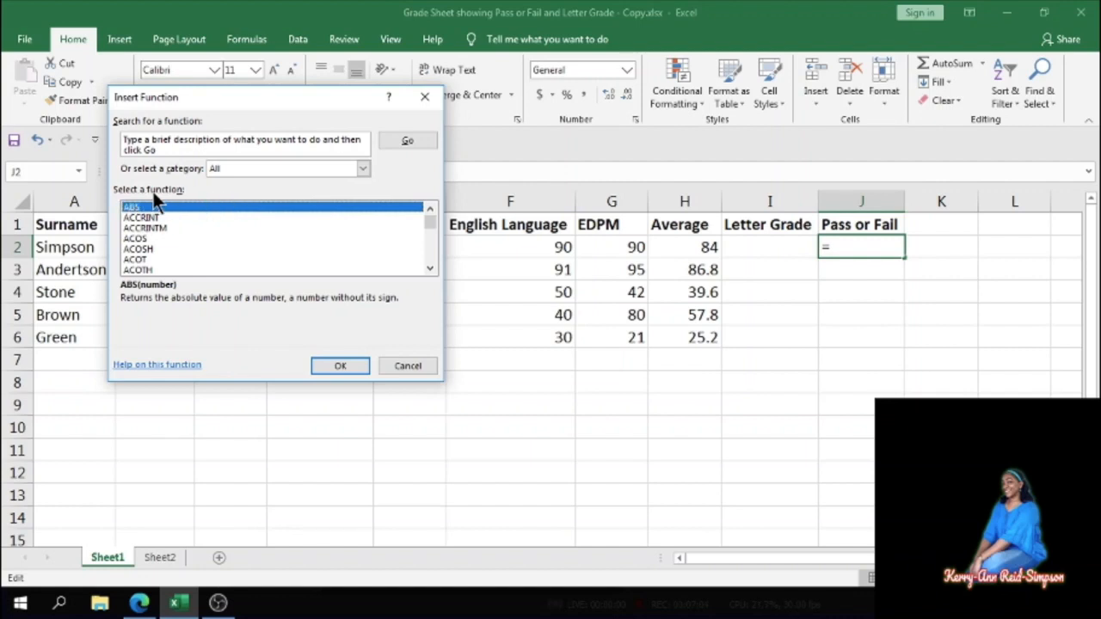
{"action": "left_click", "coordinate": [143, 239]}
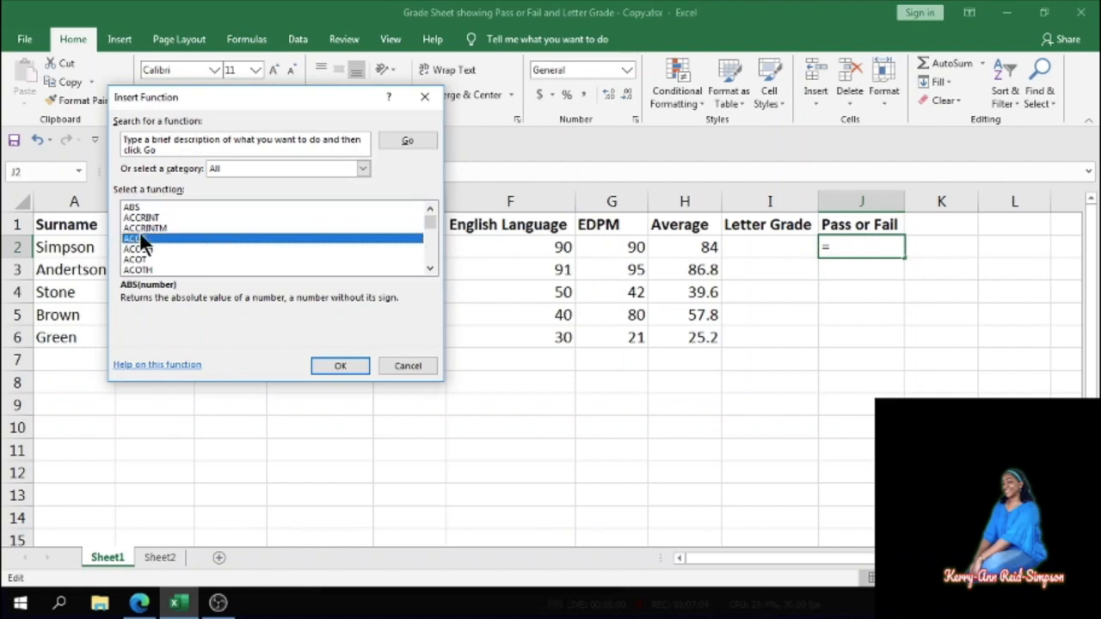
{"action": "left_click_drag", "start_coordinate": [430, 270], "coordinate": [429, 269]}
{"action": "key", "text": "i"}
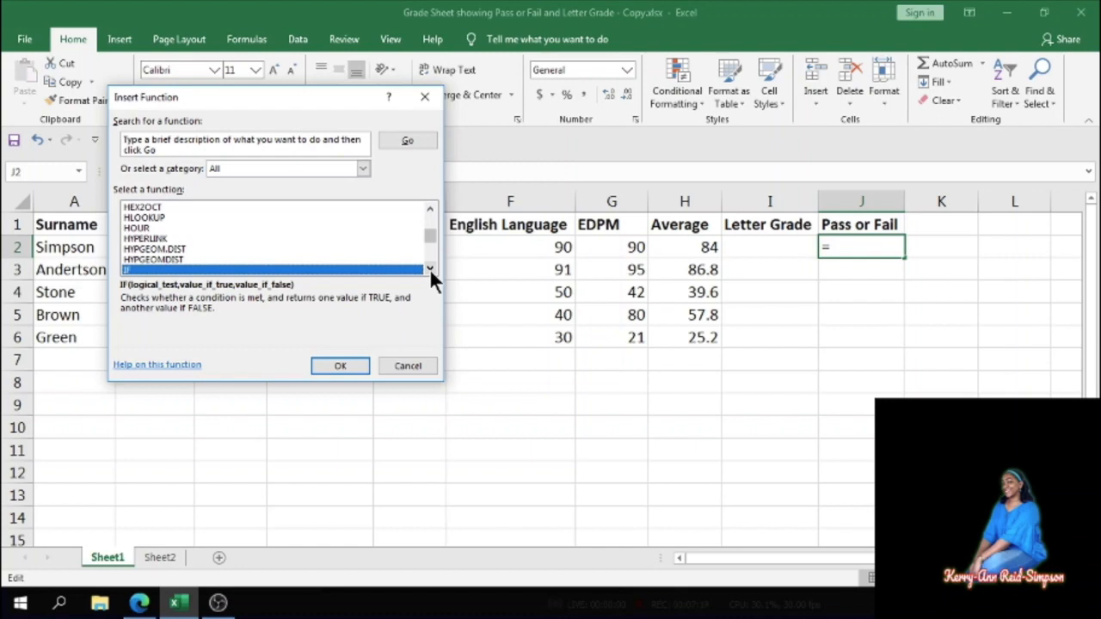
{"action": "left_click", "coordinate": [429, 268]}
{"action": "left_click", "coordinate": [429, 269]}
{"action": "left_click", "coordinate": [429, 269]}
{"action": "left_click", "coordinate": [429, 268]}
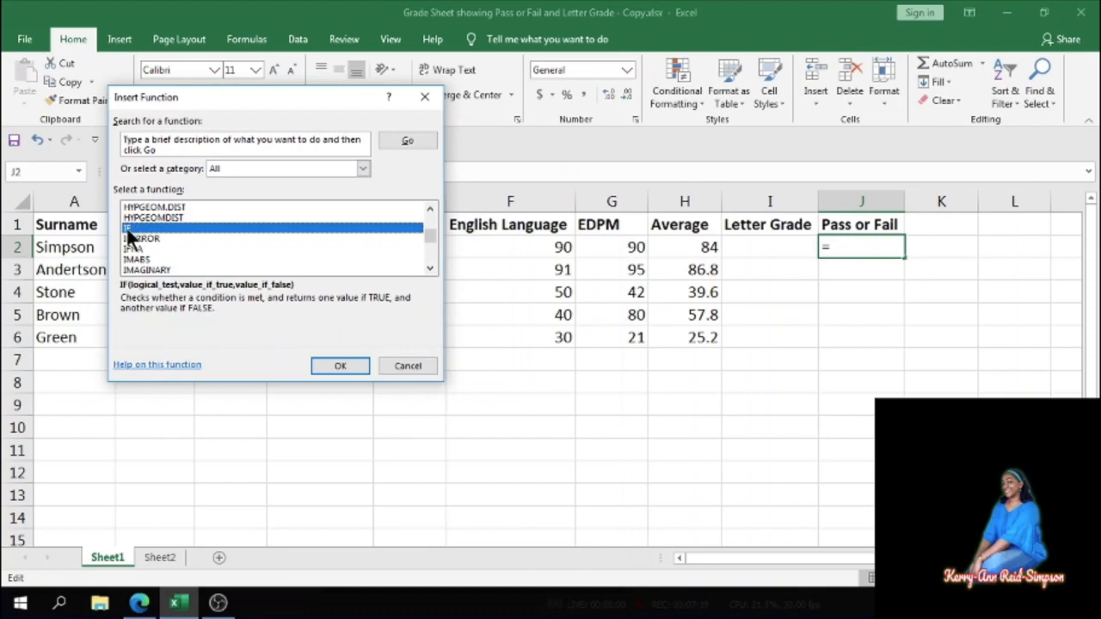
{"action": "left_click", "coordinate": [335, 365]}
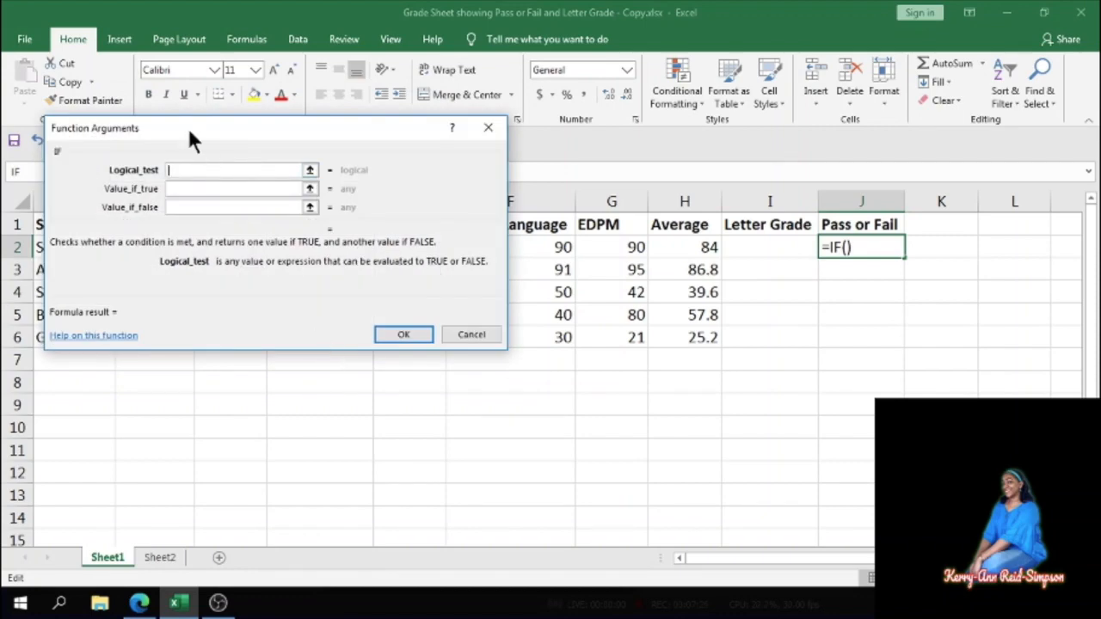
- Set the IF logical test to H2>=50
{"action": "left_click_drag", "start_coordinate": [187, 126], "coordinate": [481, 355]}
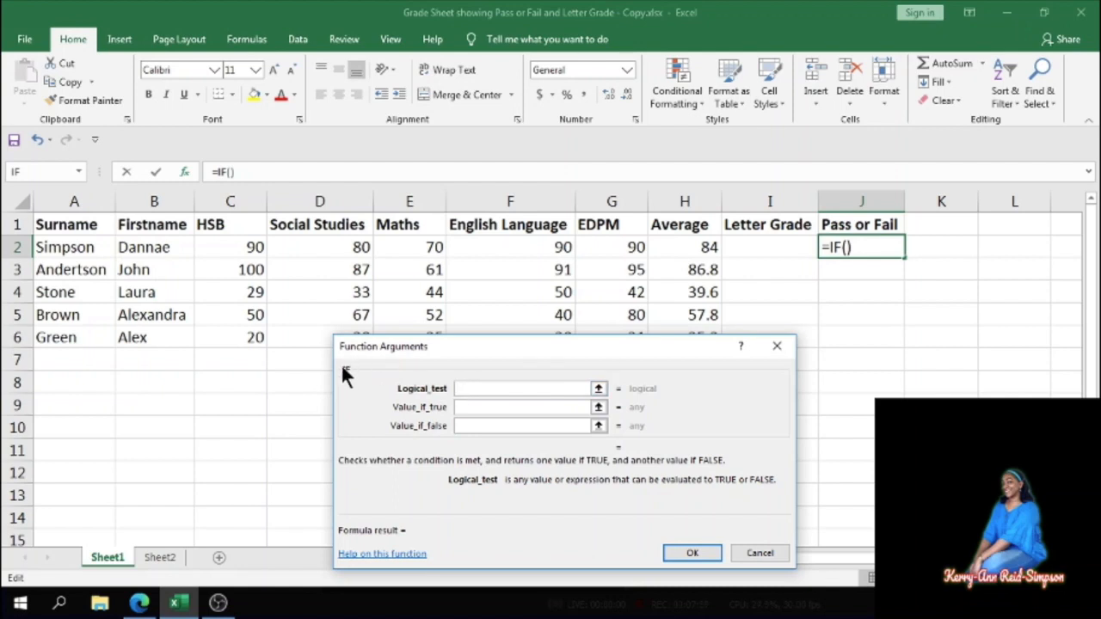
{"action": "left_click", "coordinate": [688, 249]}
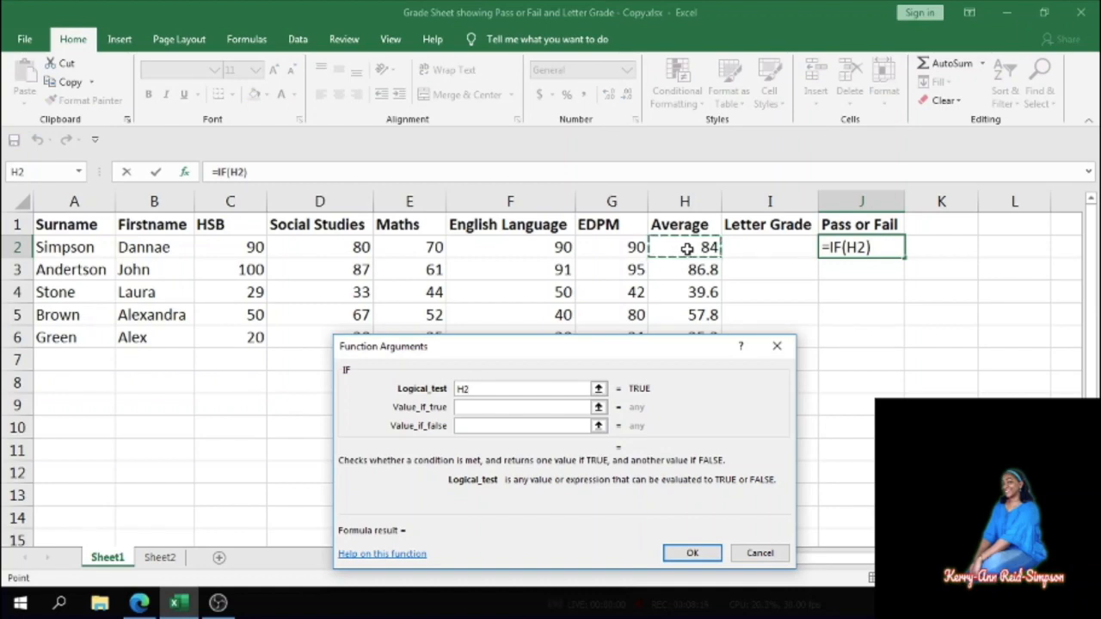
{"action": "type", "text": ">"}
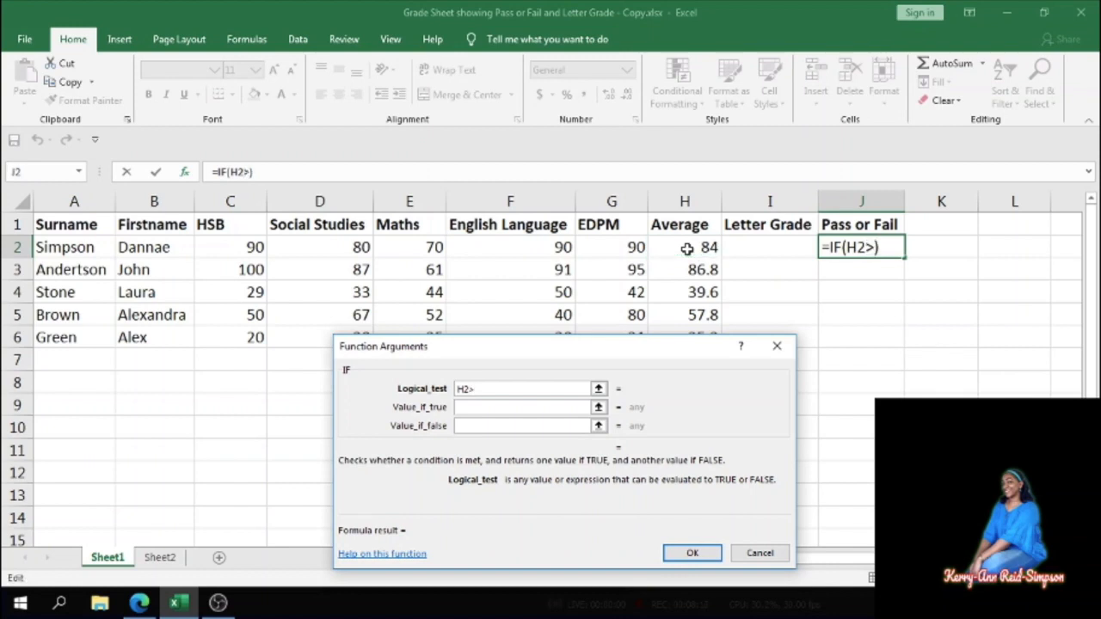
{"action": "type", "text": "=50"}
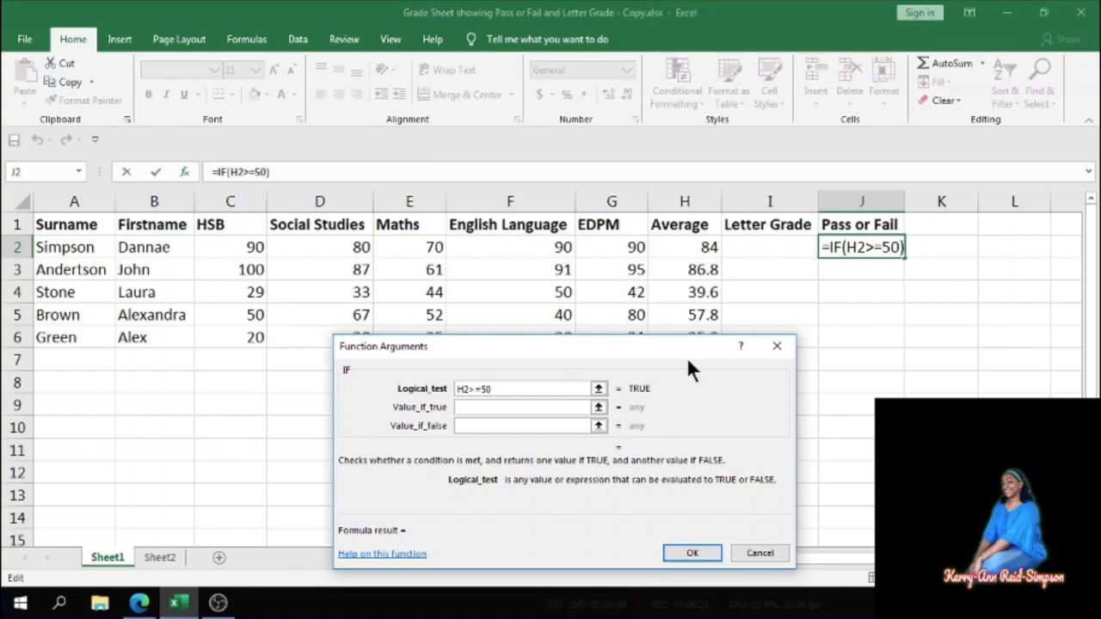
- Set the IF true value to Pass and the false value to Fail, and finish the formula
{"action": "left_click", "coordinate": [479, 409]}
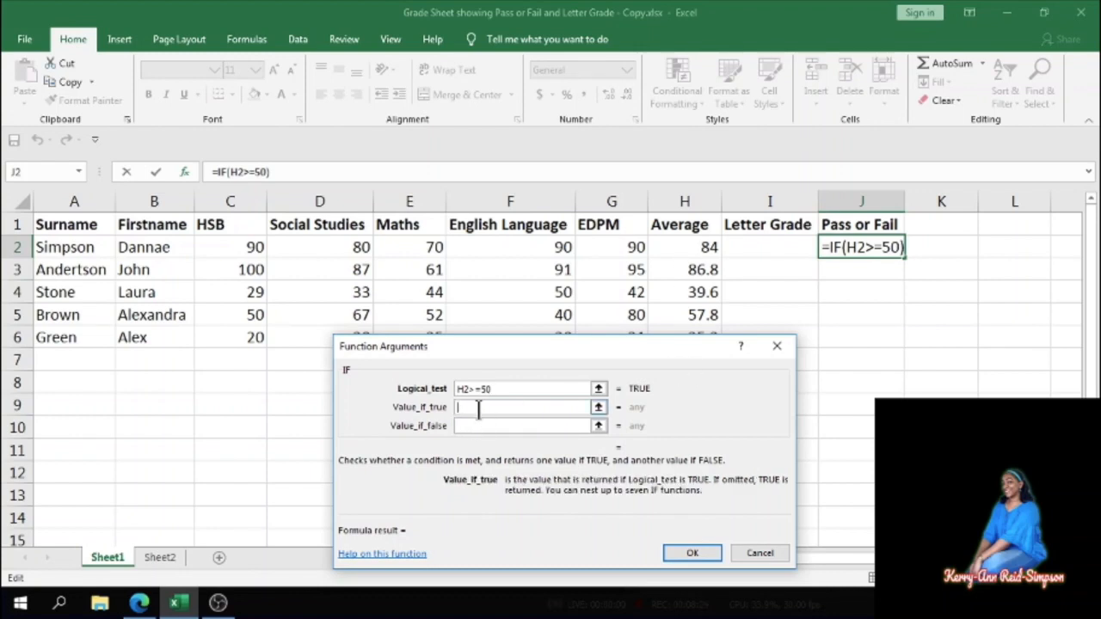
{"action": "type", "text": "Pas"}
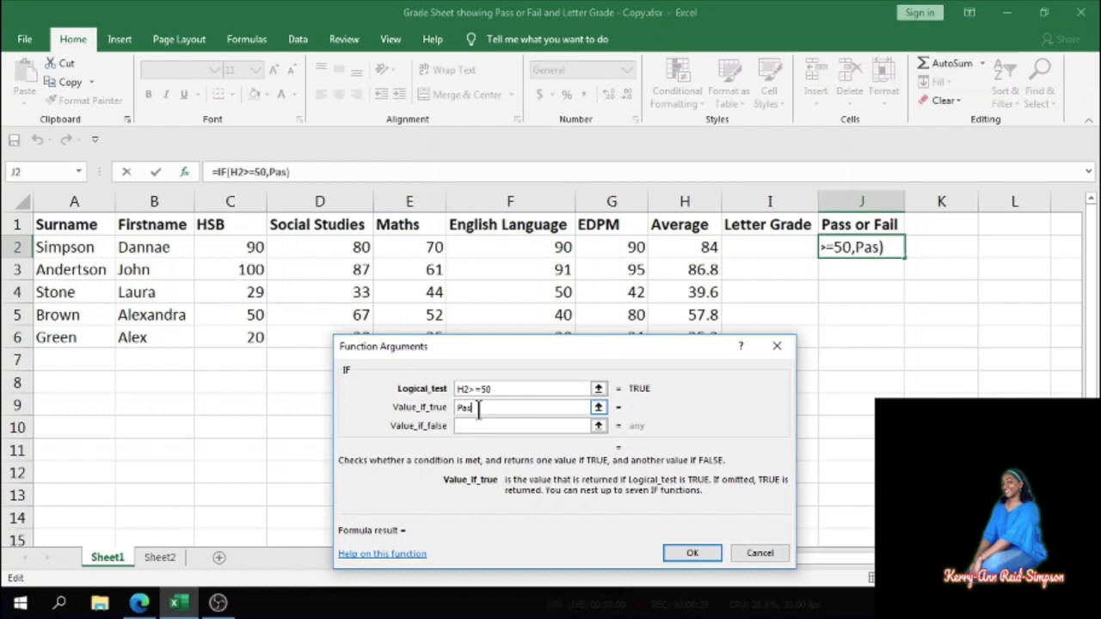
{"action": "type", "text": "s"}
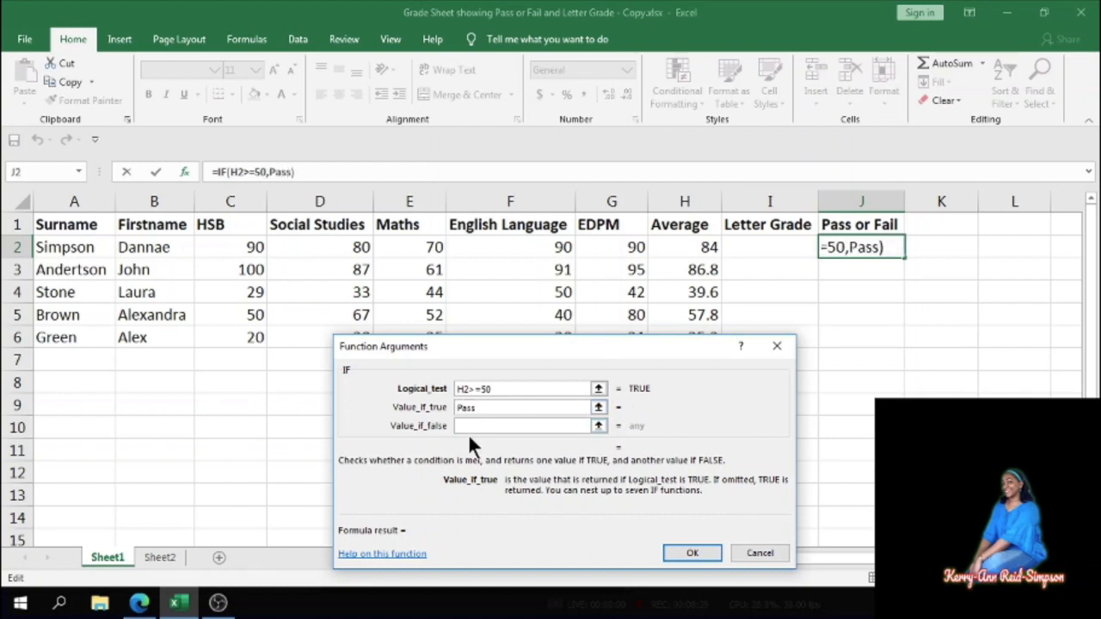
{"action": "left_click", "coordinate": [480, 426]}
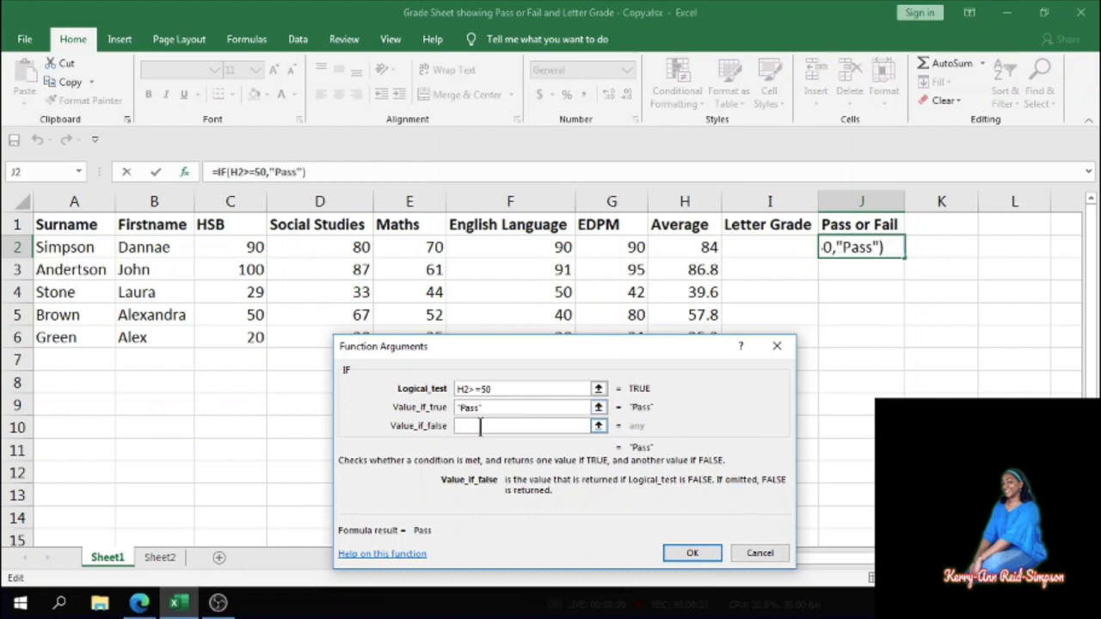
{"action": "type", "text": "Fail"}
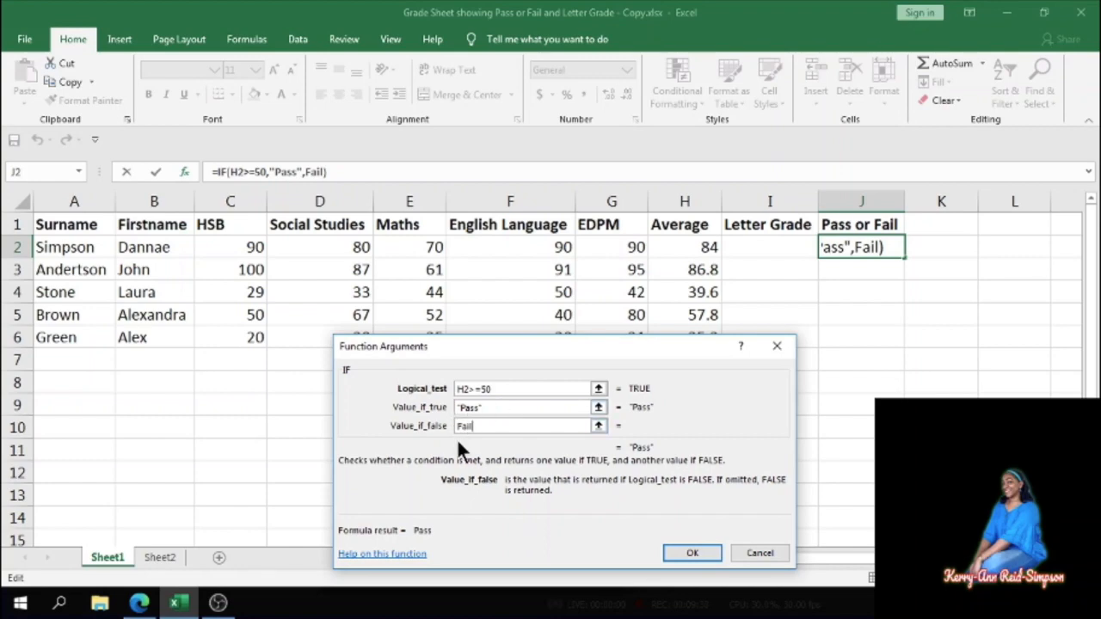
{"action": "left_click", "coordinate": [675, 553]}
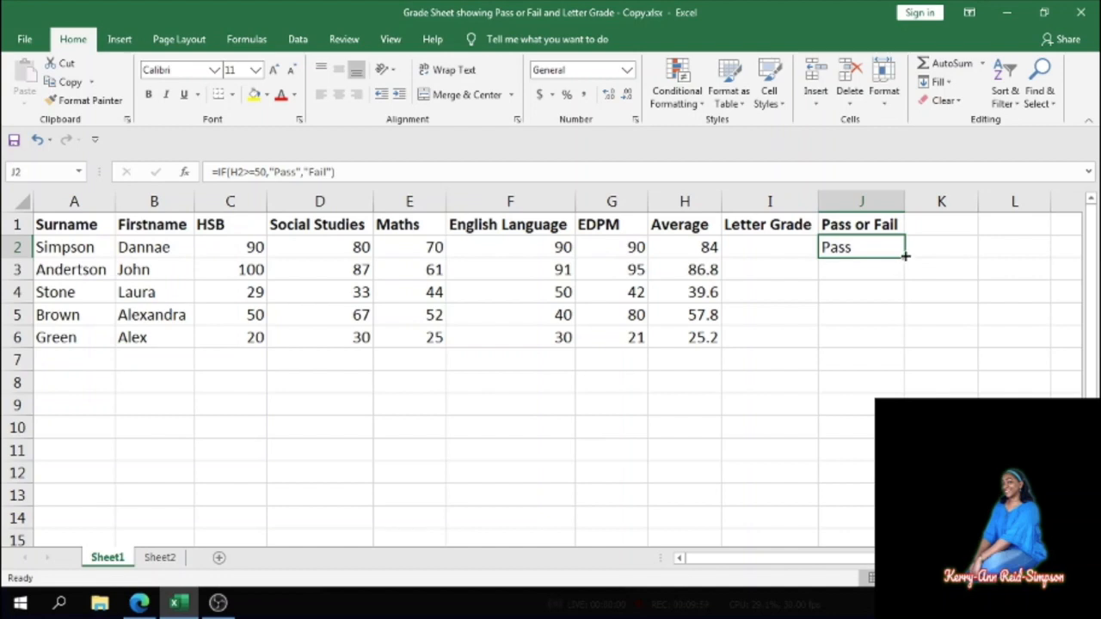
- Fill the pass-or-fail formula down from J2 through J6
{"action": "left_click_drag", "start_coordinate": [905, 256], "coordinate": [905, 352]}
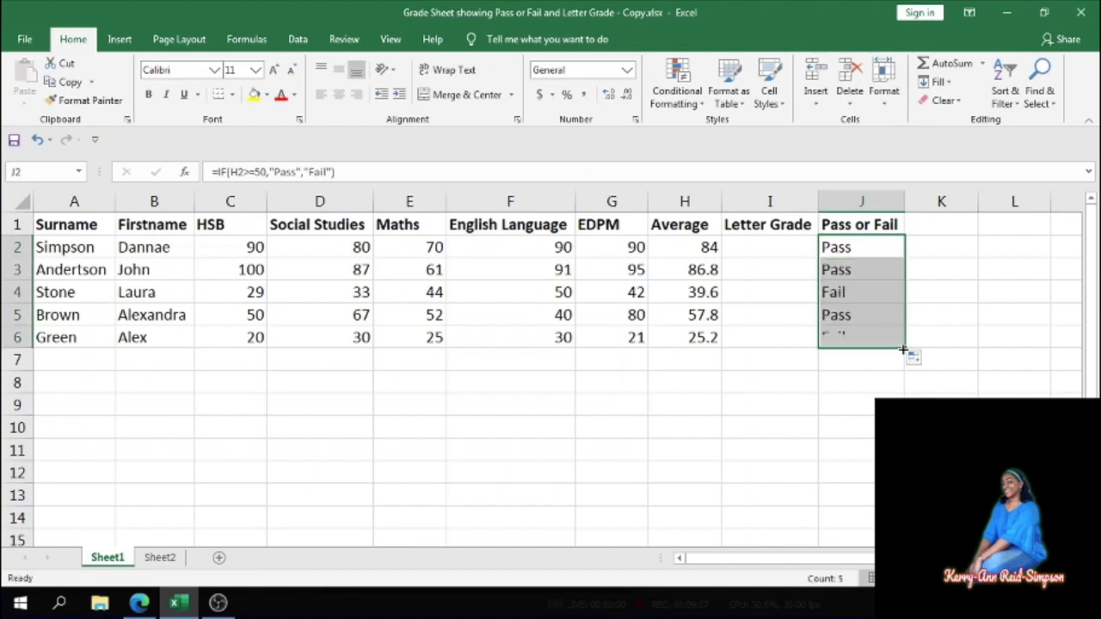
{"action": "left_click", "coordinate": [875, 242]}
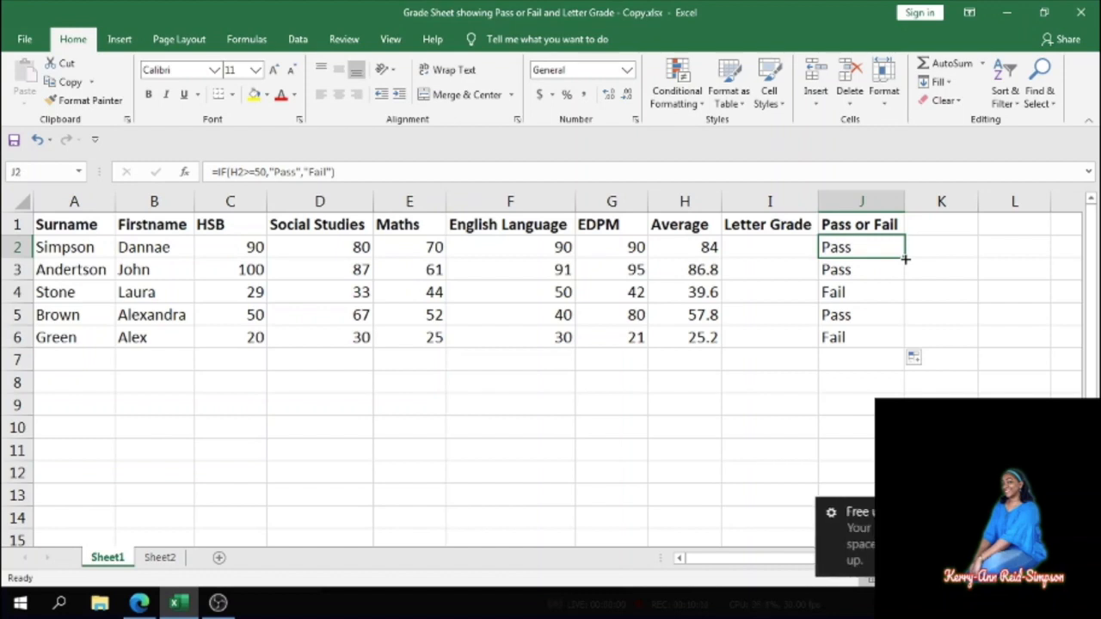
{"action": "left_click_drag", "start_coordinate": [905, 259], "coordinate": [903, 349]}
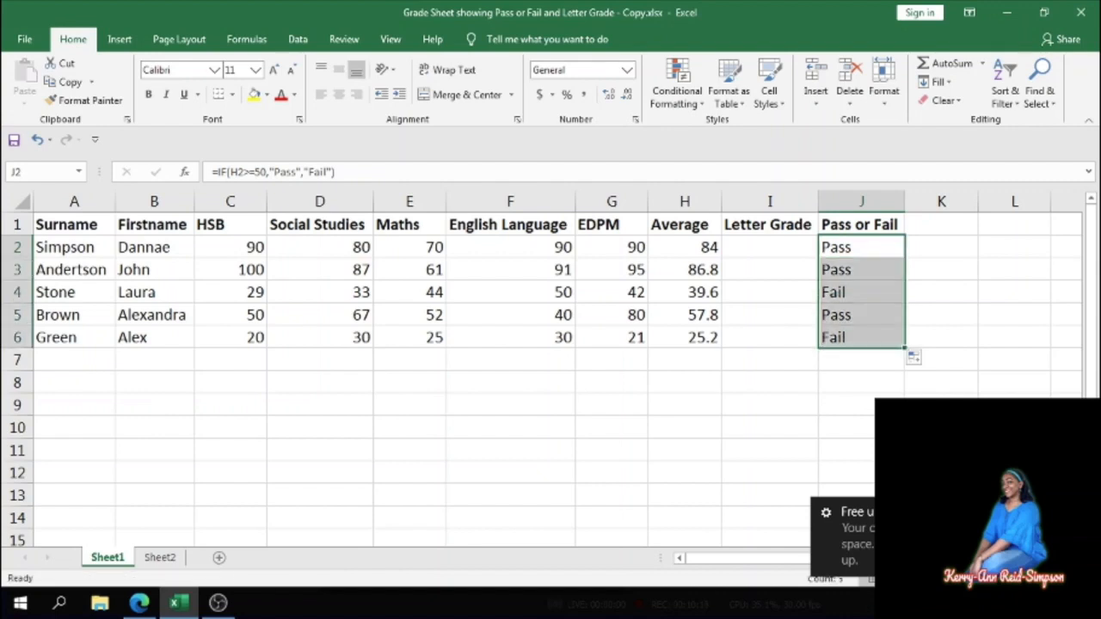
{"action": "left_click", "coordinate": [1085, 512]}
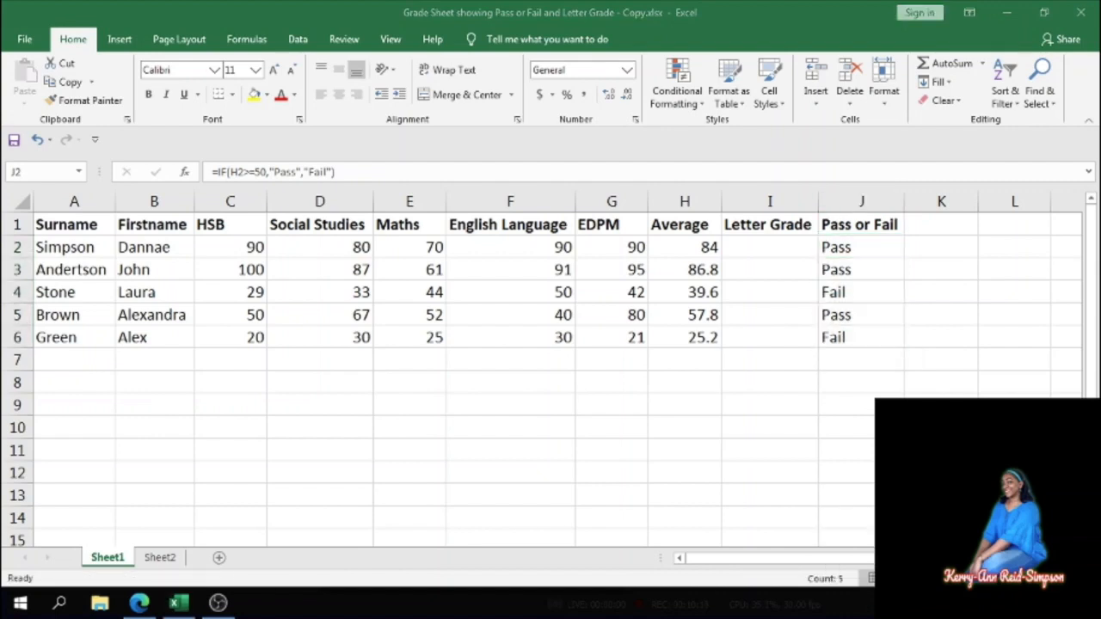
{"action": "left_click", "coordinate": [713, 461]}
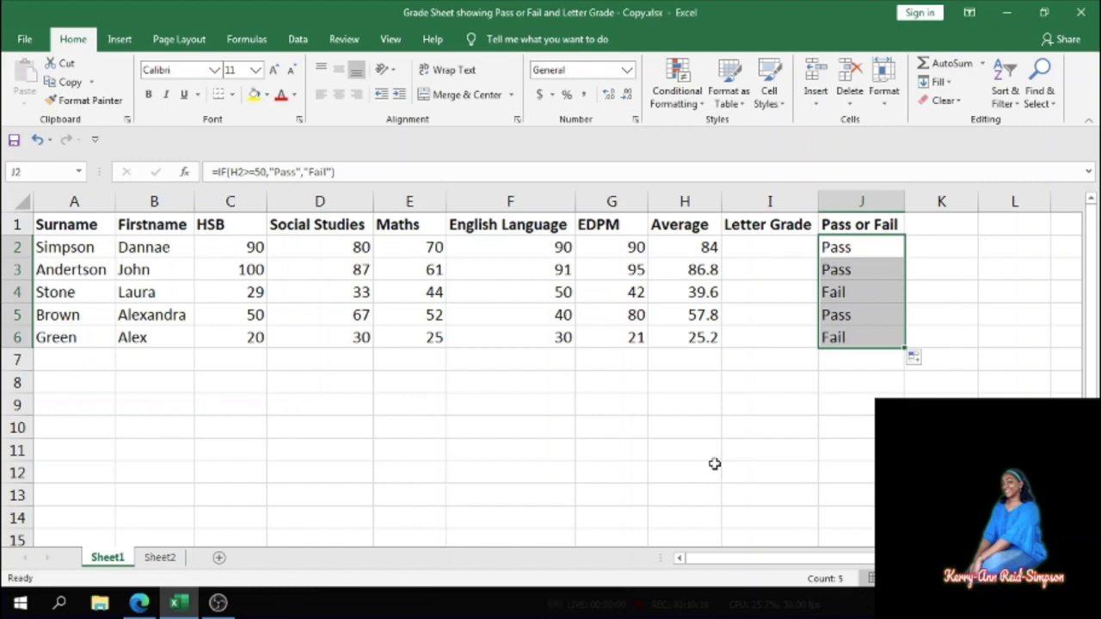
- Start a nested IF formula in I2 that returns A when the average in H2 is at least 80
{"action": "left_click", "coordinate": [754, 247]}
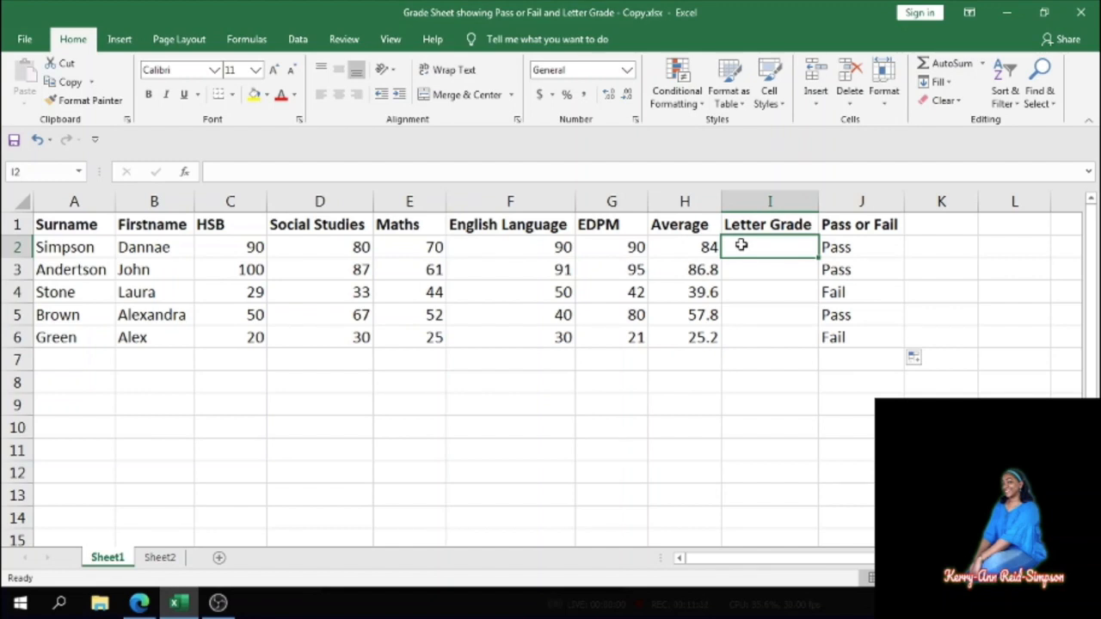
{"action": "type", "text": "="}
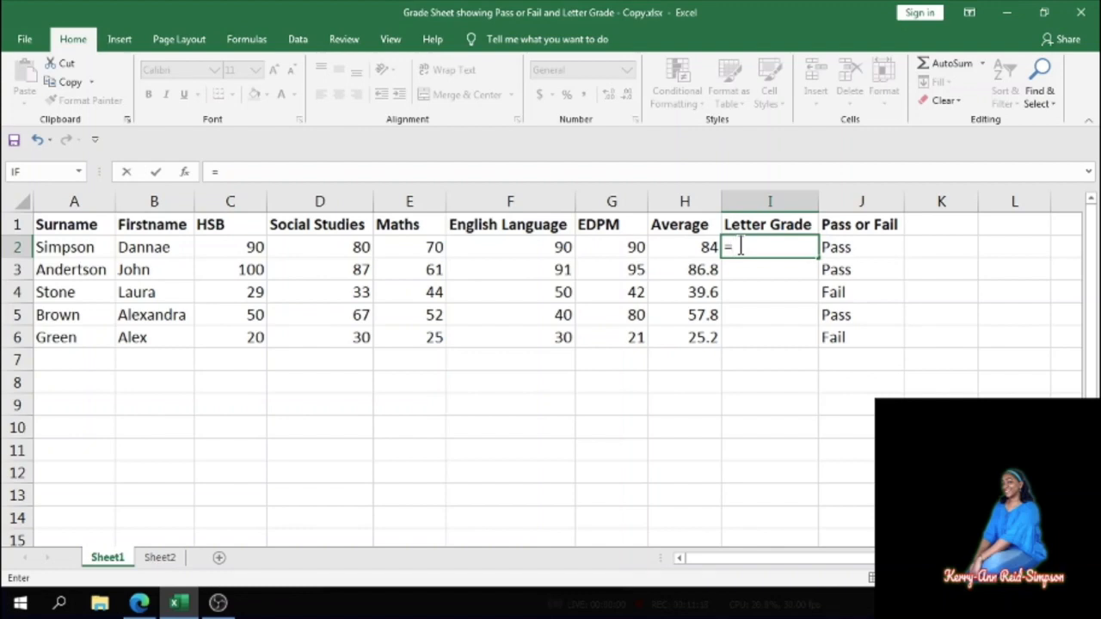
{"action": "type", "text": "if"}
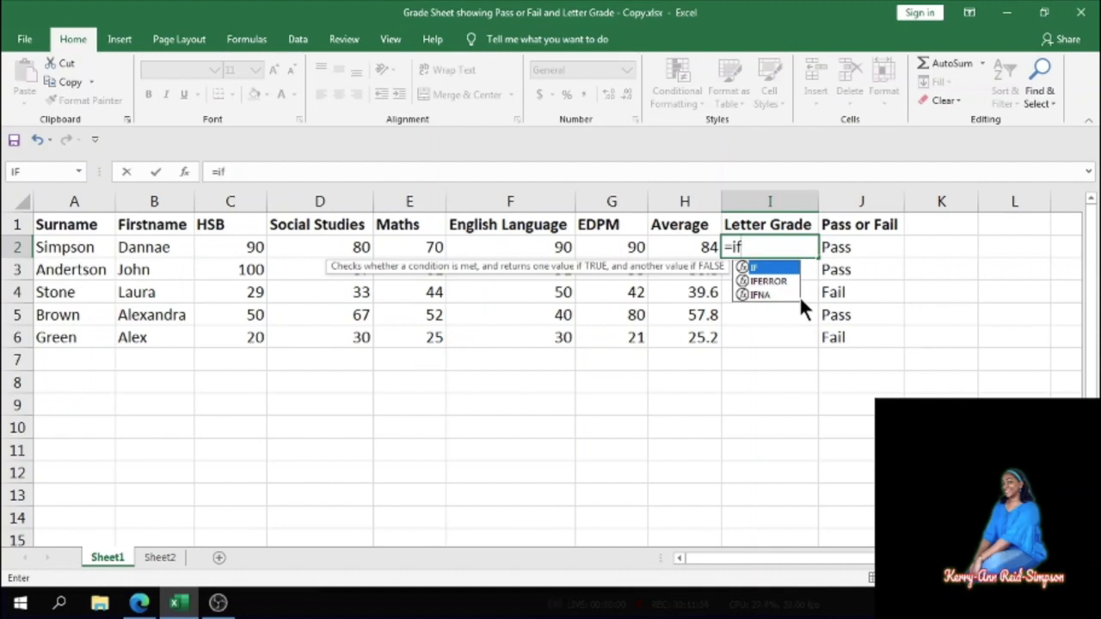
{"action": "type", "text": "("}
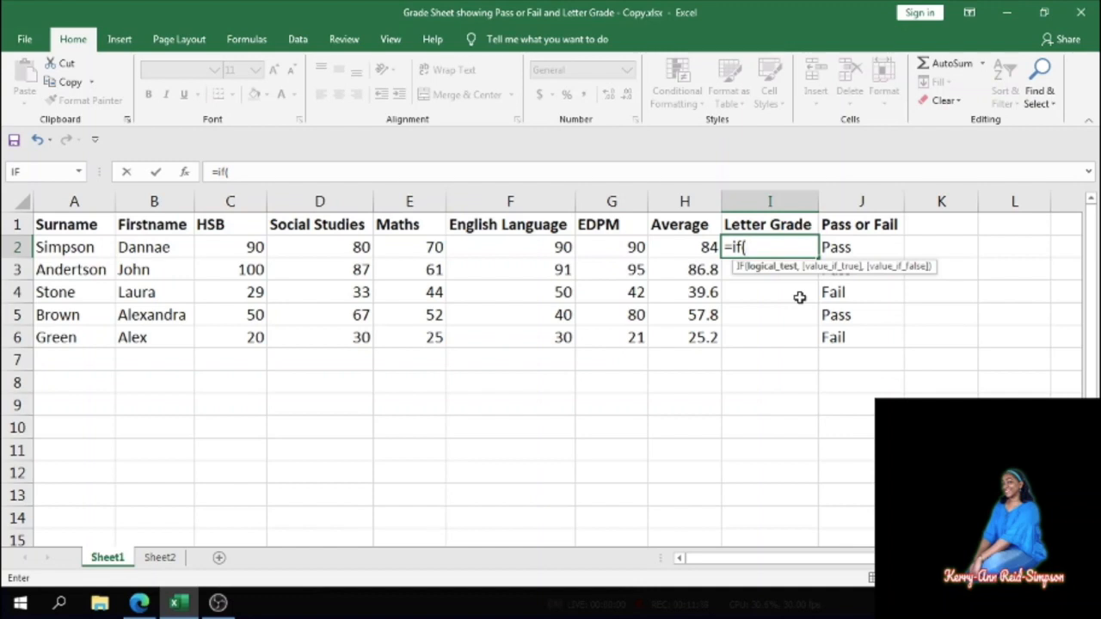
{"action": "left_click", "coordinate": [697, 247]}
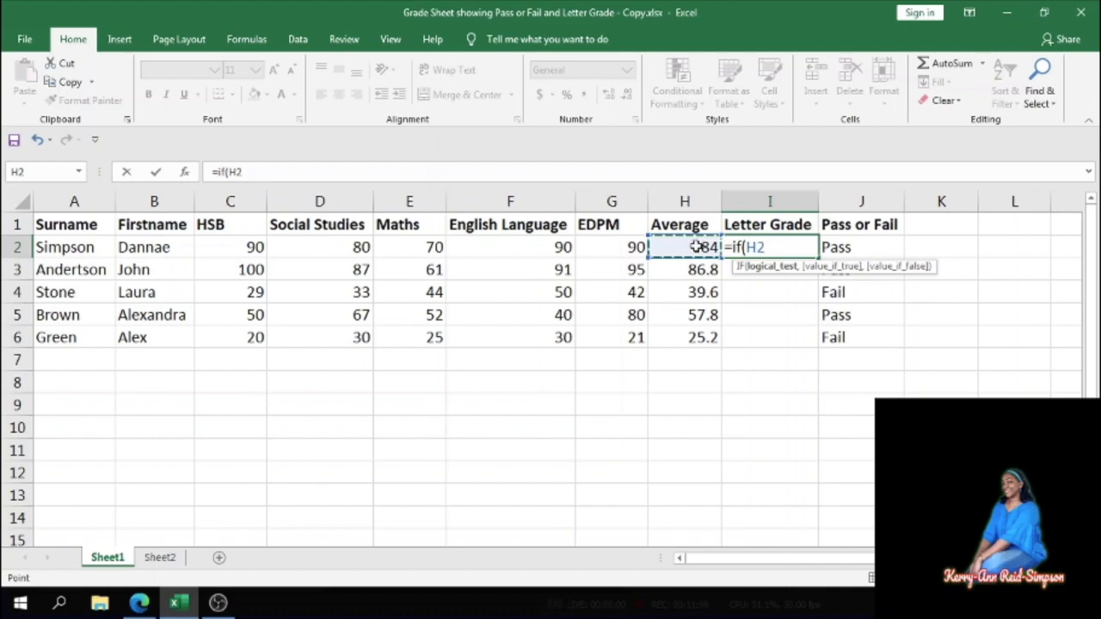
{"action": "type", "text": ">+"}
{"action": "key", "text": "BackSpace"}
{"action": "type", "text": "=80,"}
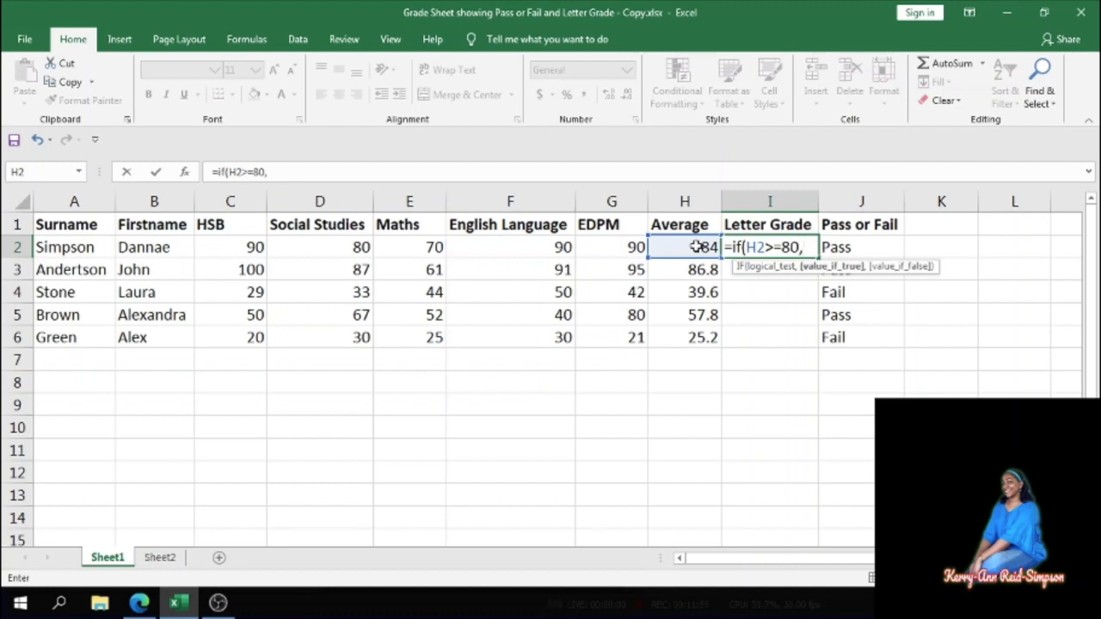
{"action": "type", "text": "\"A\""}
{"action": "type", "text": ","}
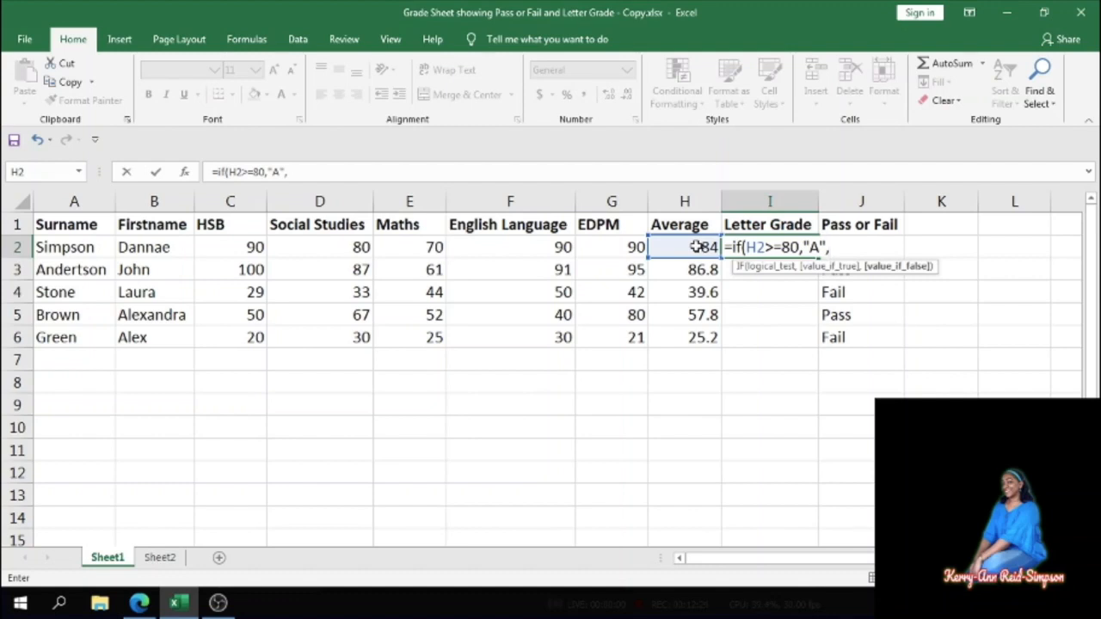
- Add a second nested IF returning B when H2 is at least 65
{"action": "type", "text": "(if("}
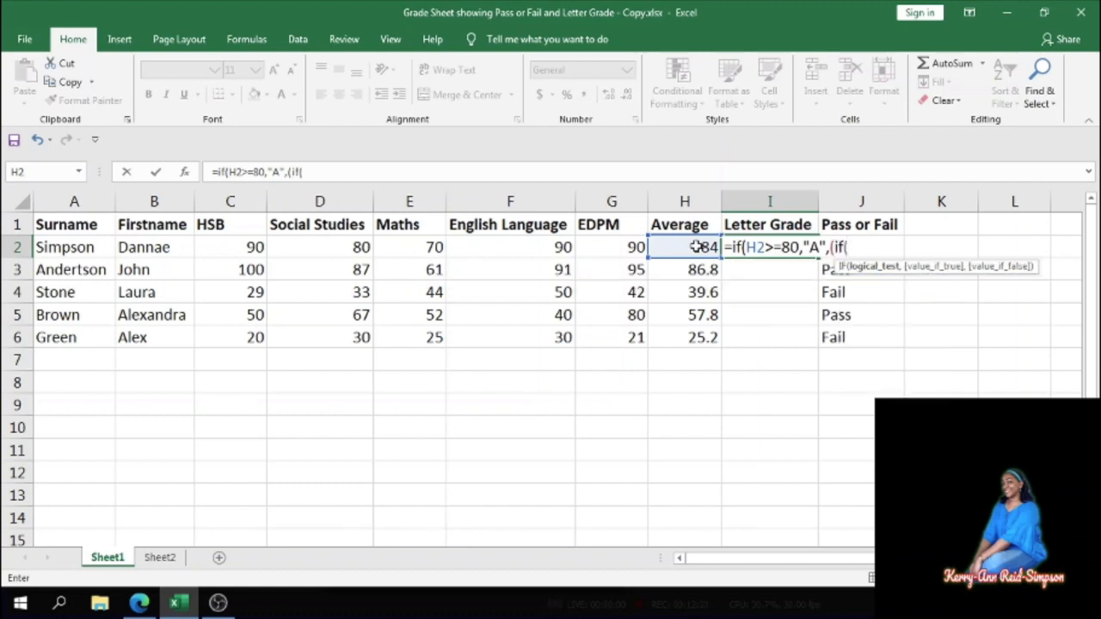
{"action": "left_click", "coordinate": [684, 247]}
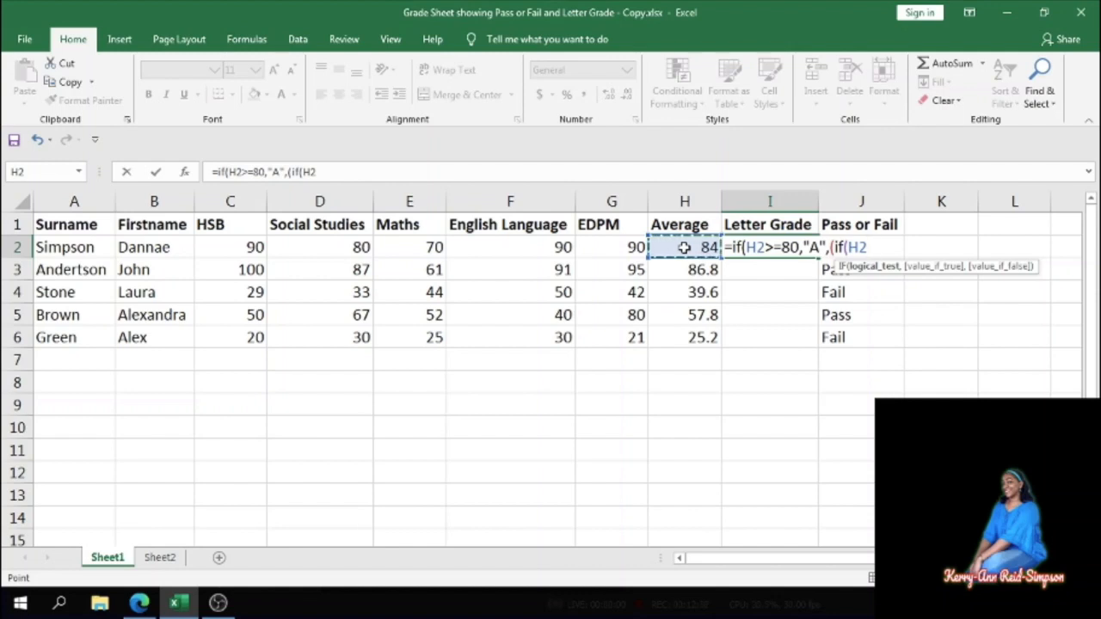
{"action": "type", "text": ">=65"}
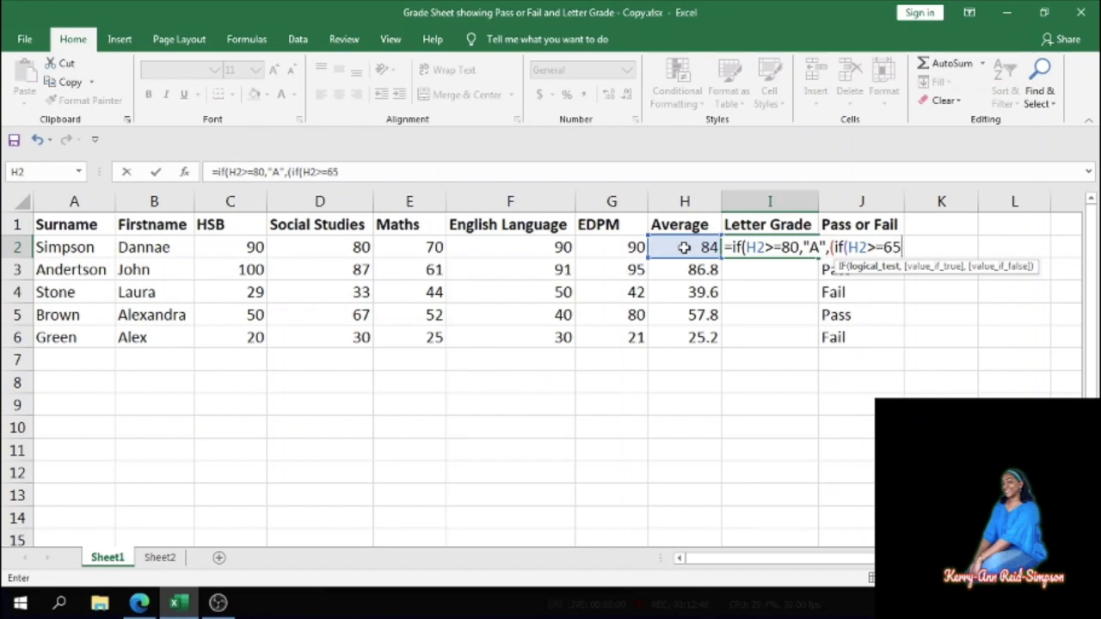
{"action": "type", "text": ","}
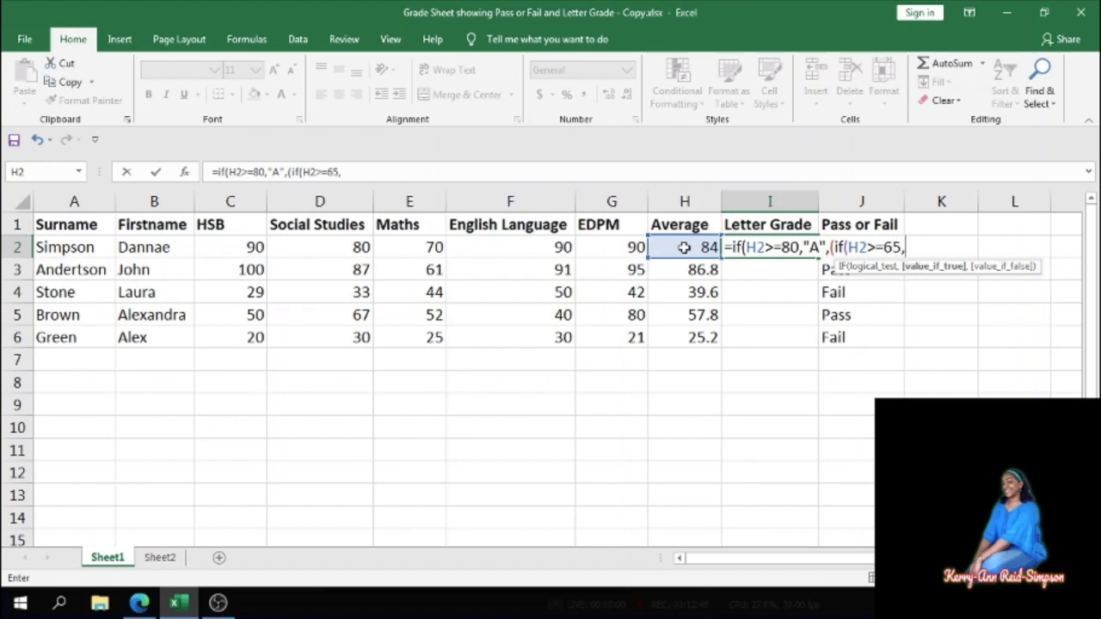
{"action": "type", "text": "\"B\","}
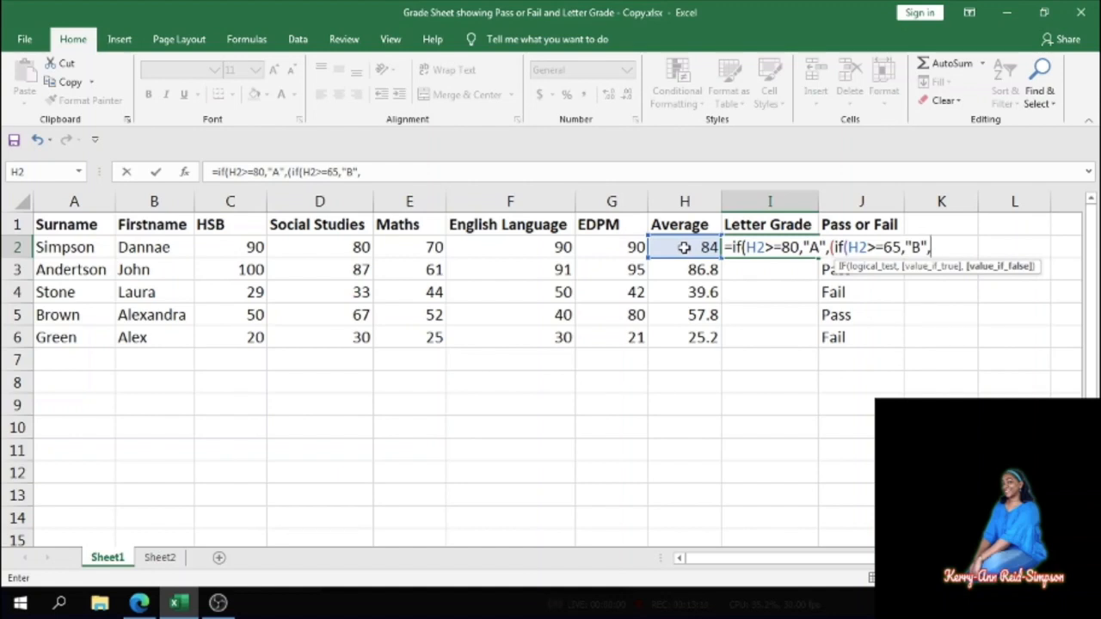
- Add a third nested IF returning C when H2 is at least 50 and F otherwise
{"action": "type", "text": "i"}
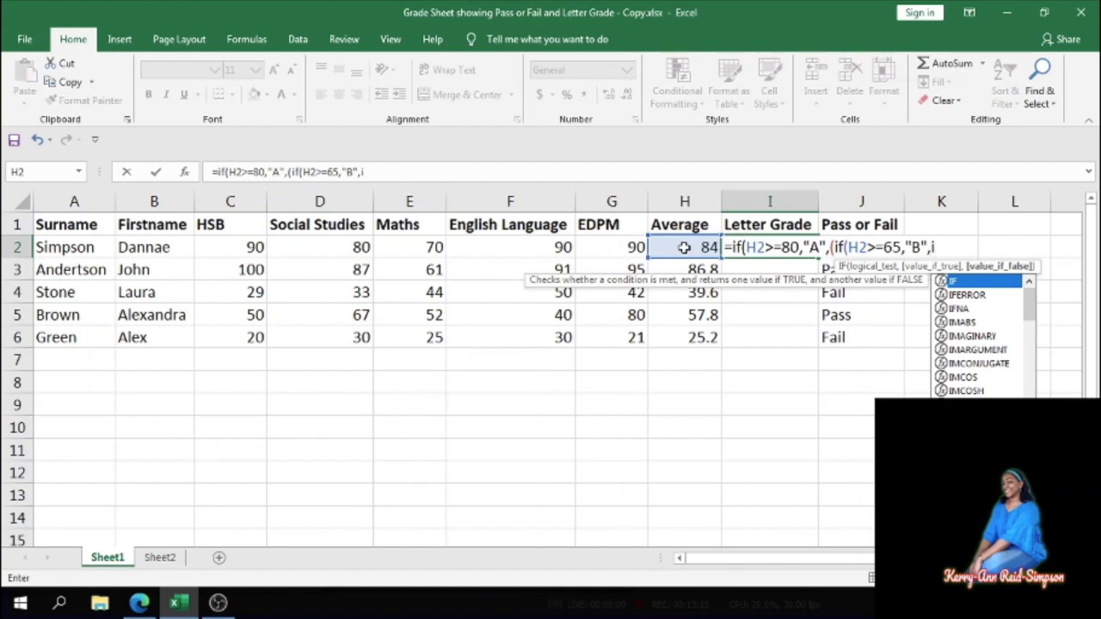
{"action": "type", "text": "f"}
{"action": "key", "text": "BackSpace"}
{"action": "key", "text": "BackSpace"}
{"action": "type", "text": "("}
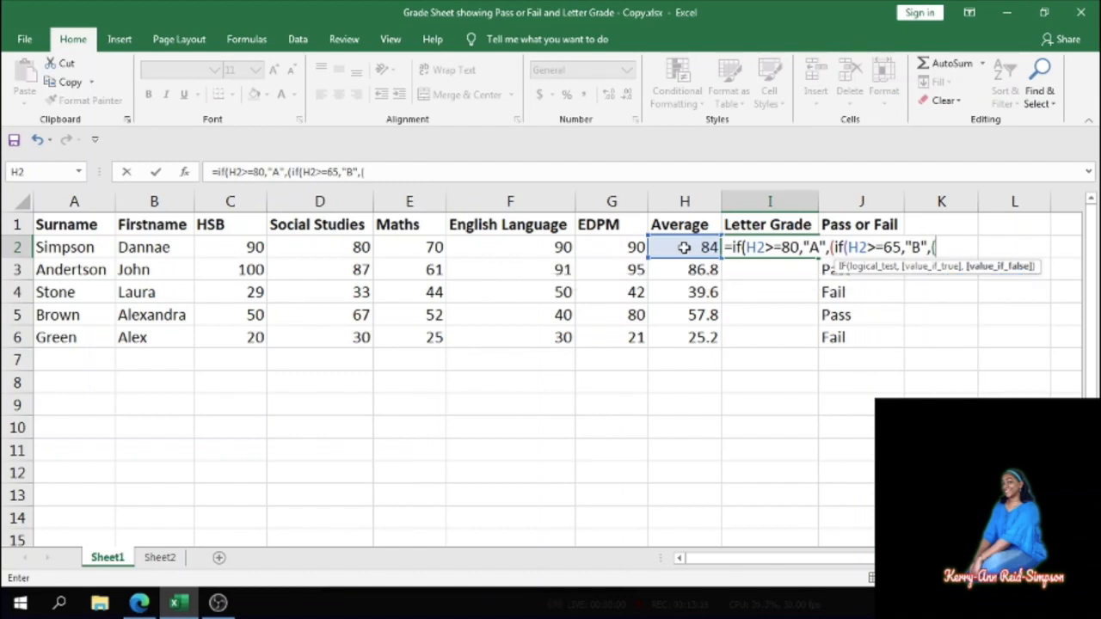
{"action": "type", "text": "if"}
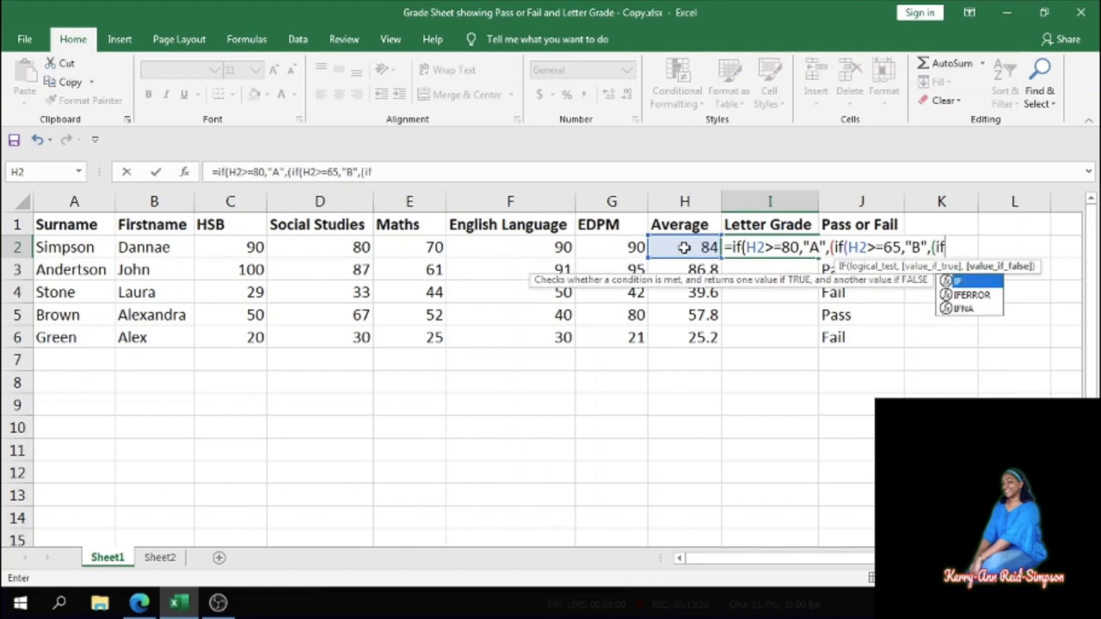
{"action": "type", "text": "("}
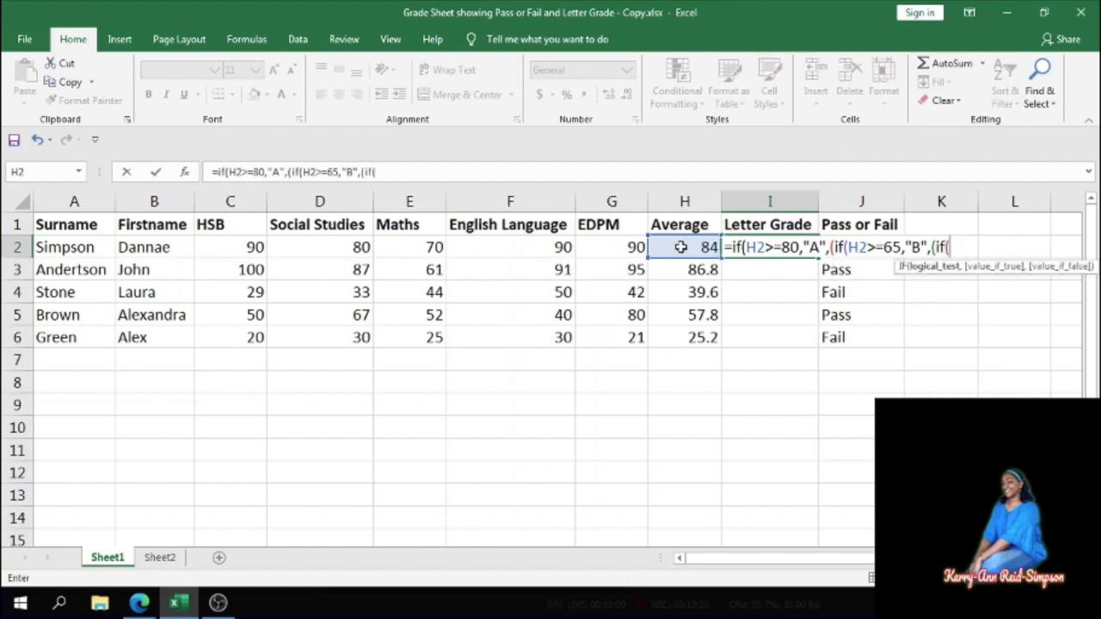
{"action": "left_click", "coordinate": [680, 247]}
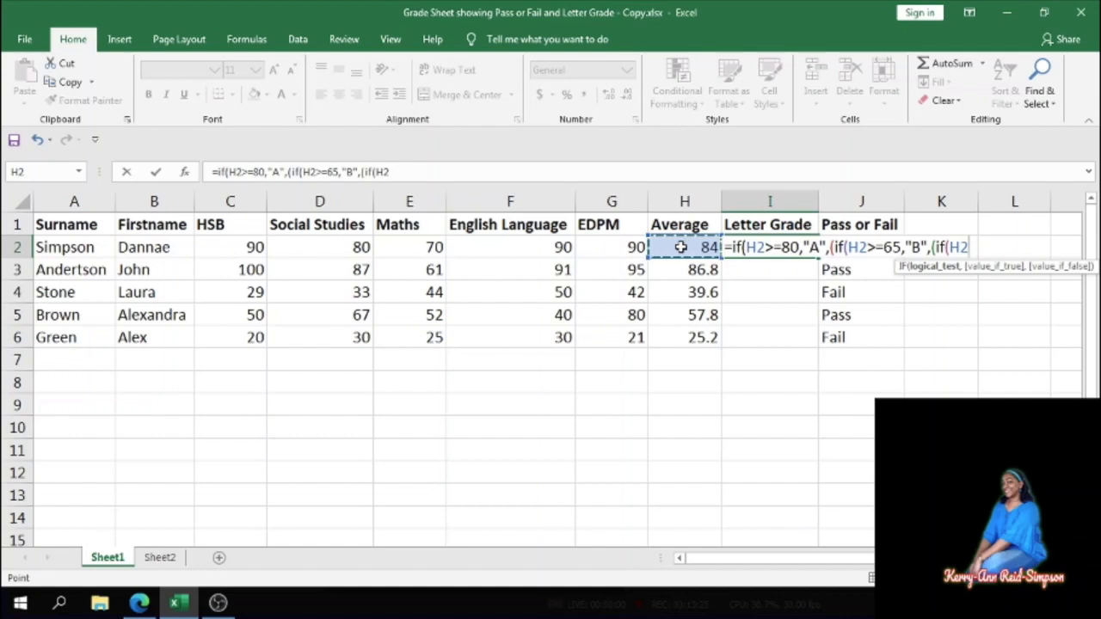
{"action": "type", "text": ">"}
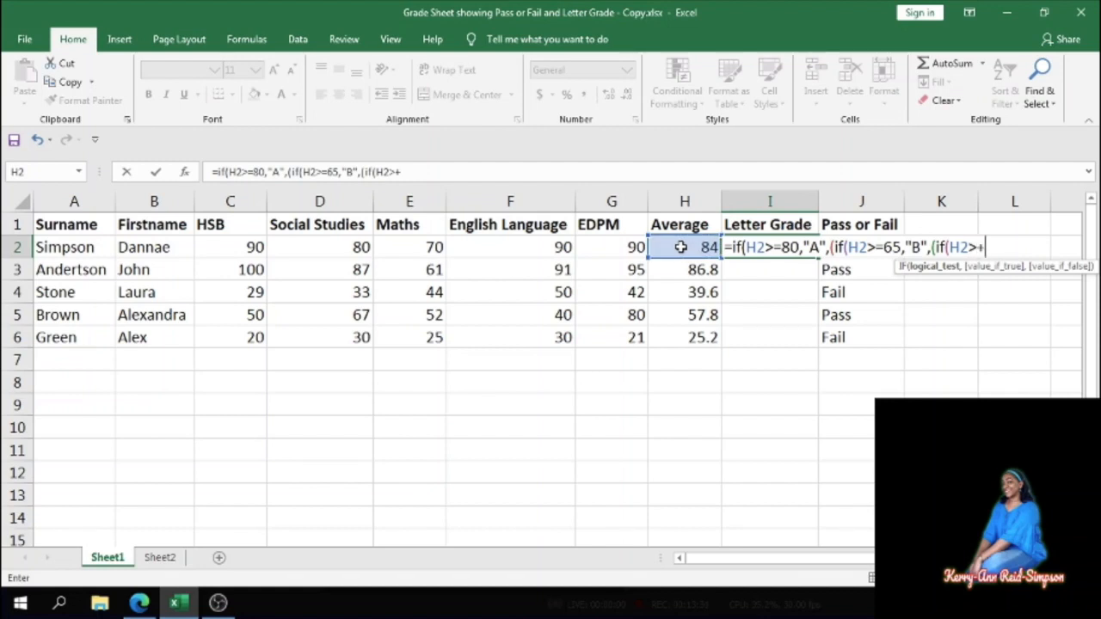
{"action": "type", "text": "=50"}
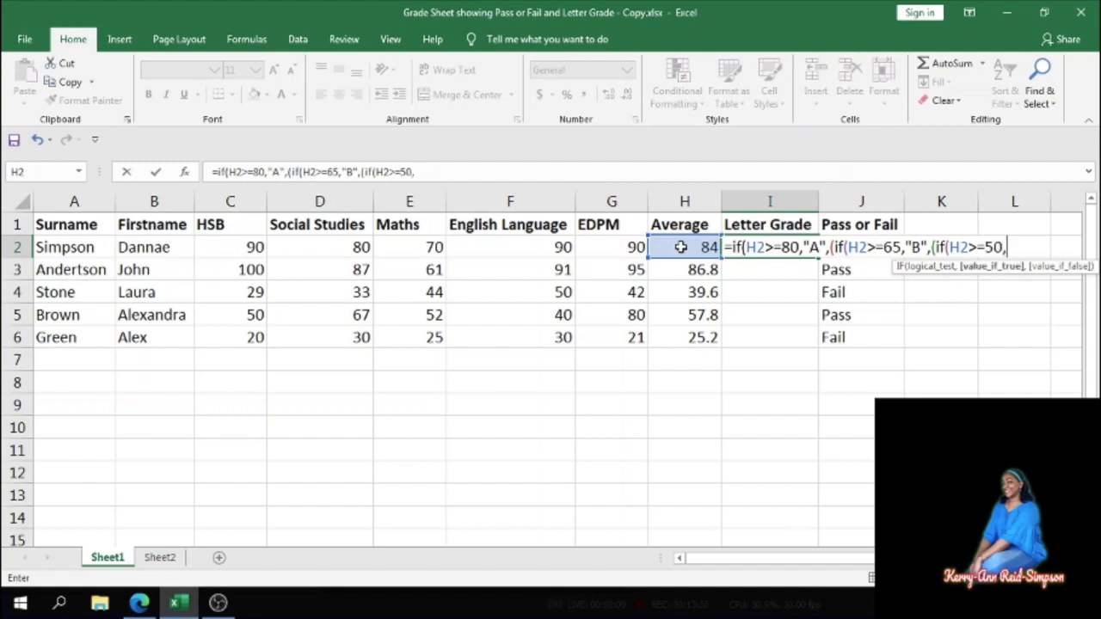
{"action": "type", "text": ",\"C\""}
{"action": "type", "text": ","}
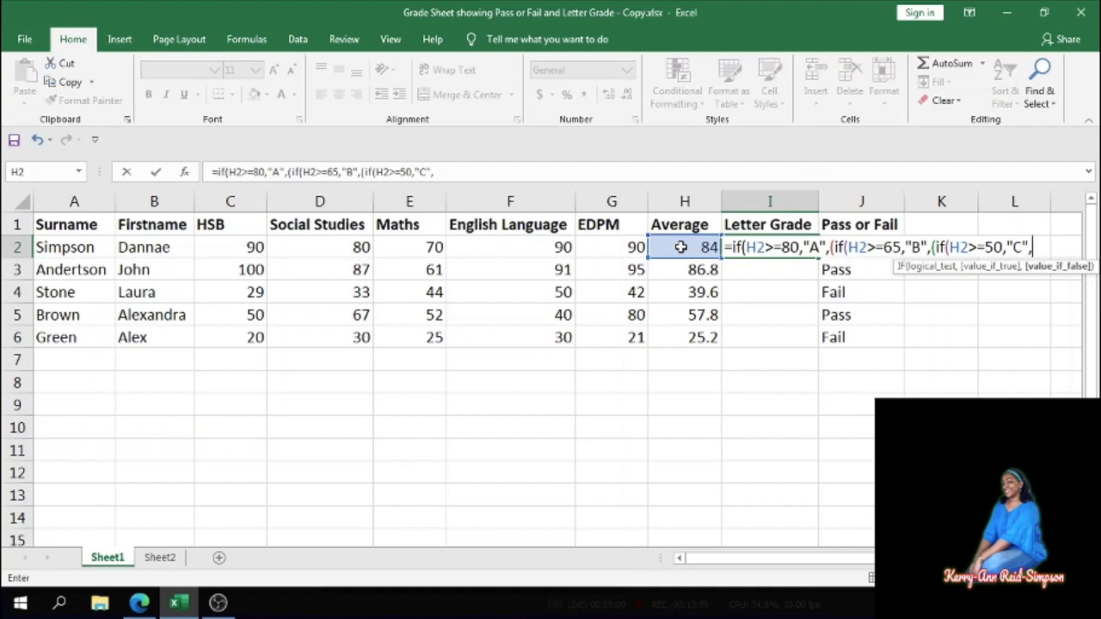
{"action": "type", "text": "\"F\""}
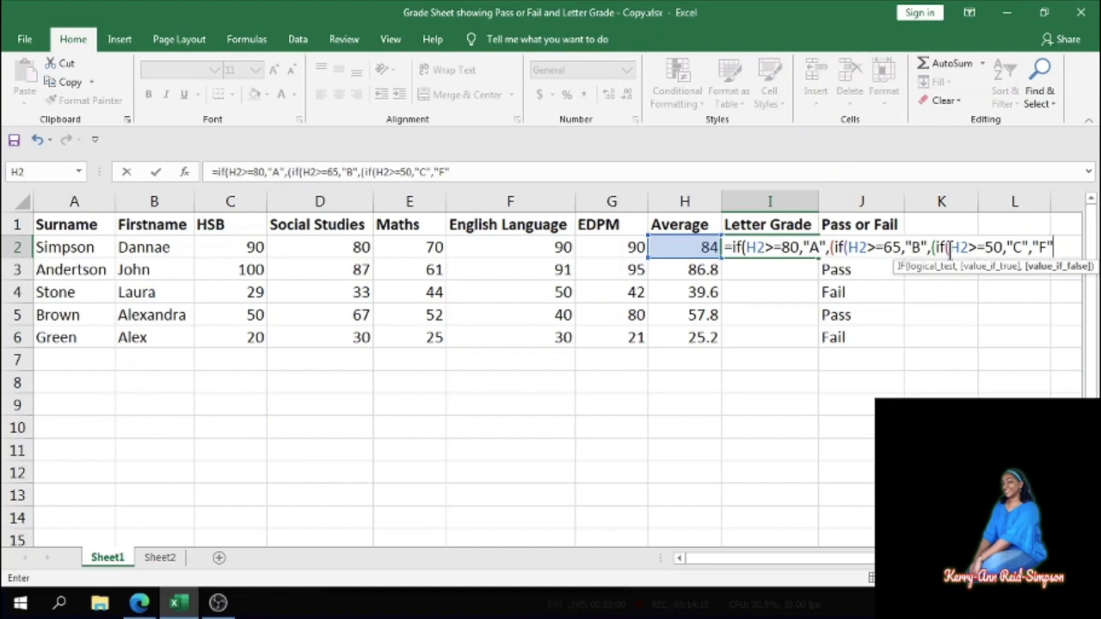
- Close all the parentheses and enter the letter-grade formula in I2
{"action": "type", "text": ")))))"}
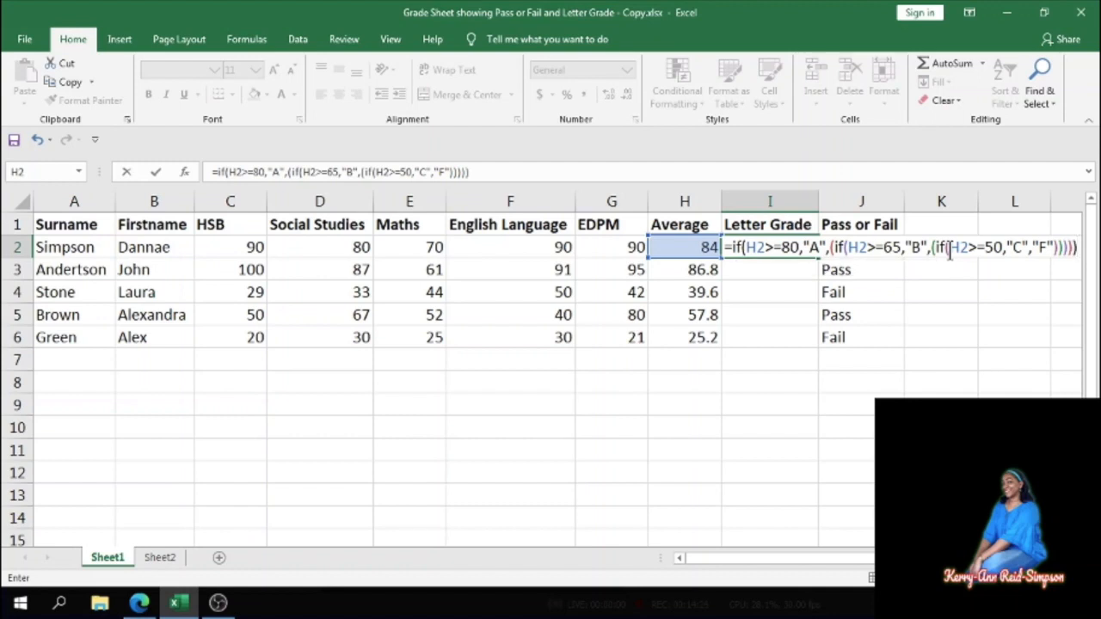
{"action": "key", "text": "Return"}
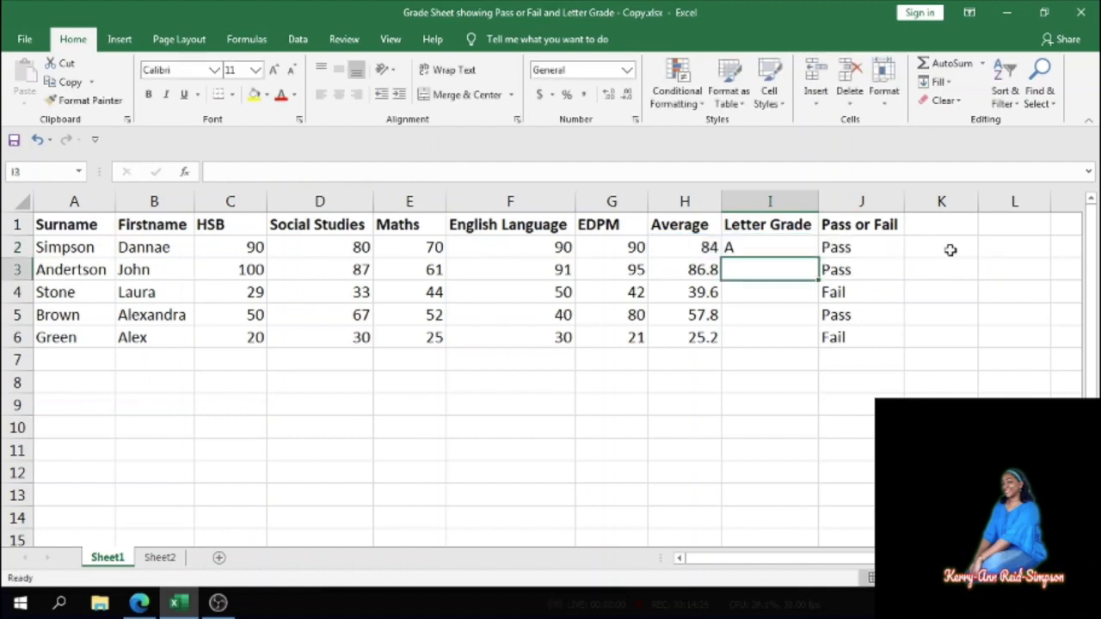
- Fill the letter-grade formula down from I2 through I6 and check the copied formulas in I3 and I5
{"action": "left_click", "coordinate": [755, 248]}
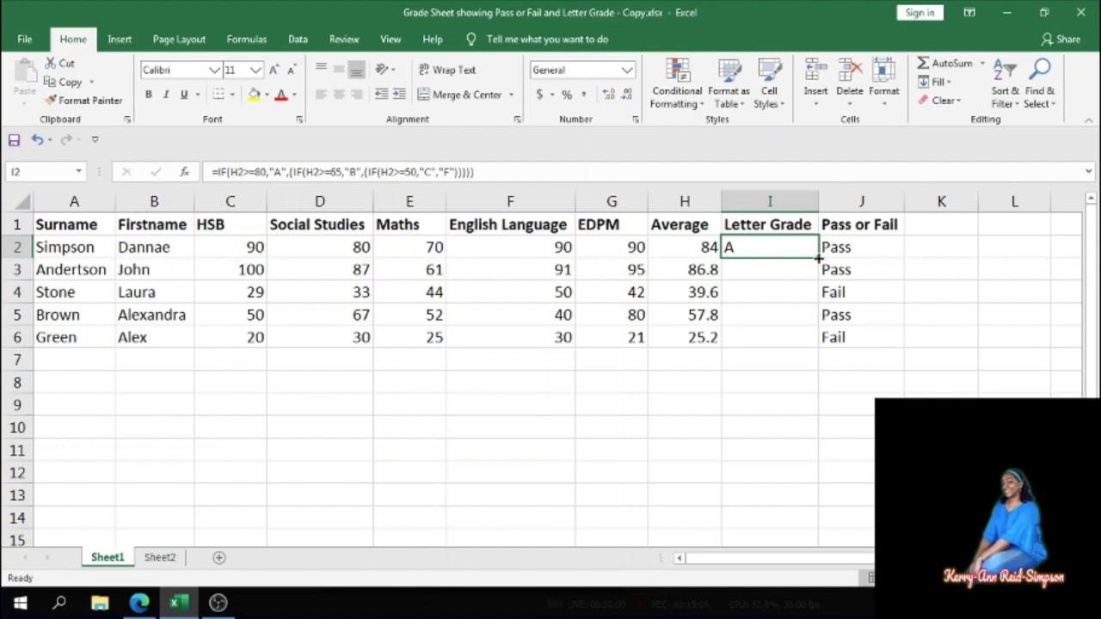
{"action": "left_click_drag", "start_coordinate": [819, 257], "coordinate": [810, 357]}
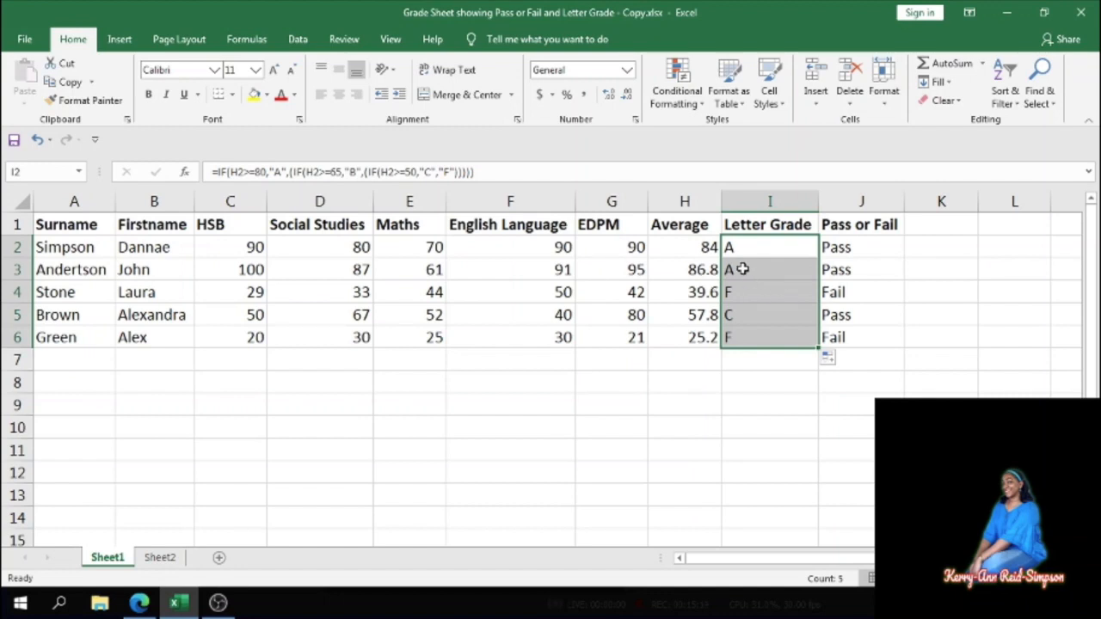
{"action": "left_click", "coordinate": [742, 270]}
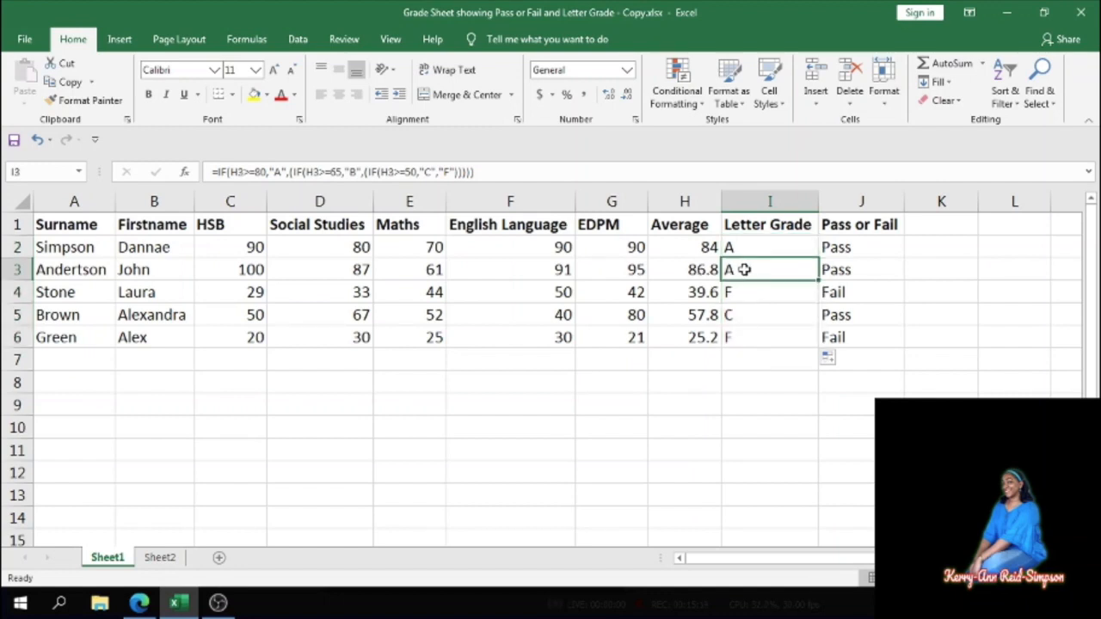
{"action": "left_click", "coordinate": [734, 317]}
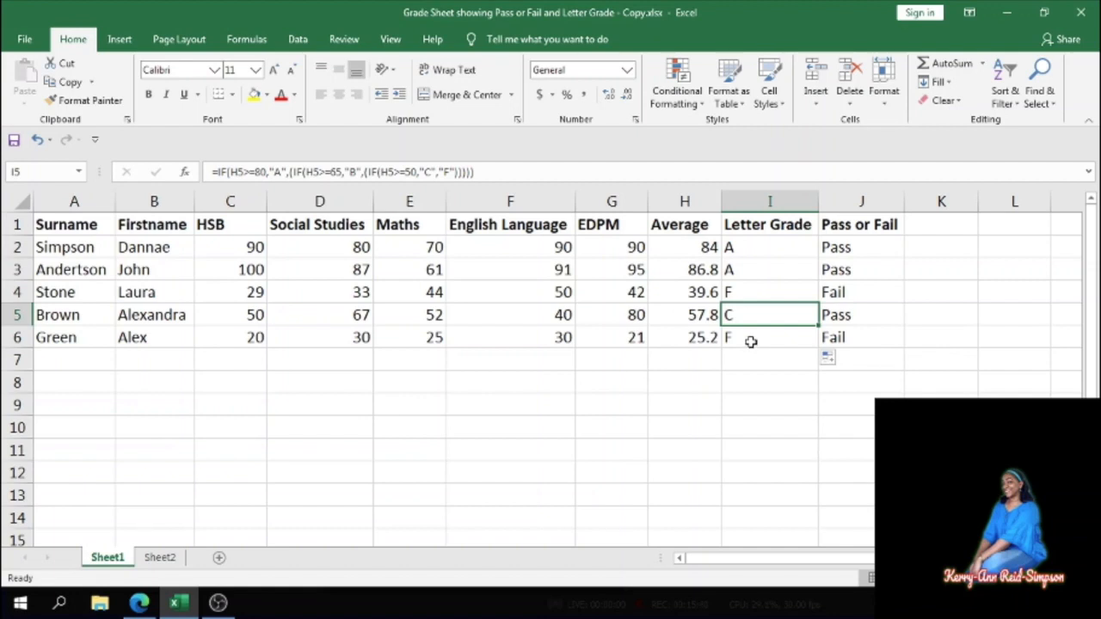
{"action": "left_click", "coordinate": [699, 398]}
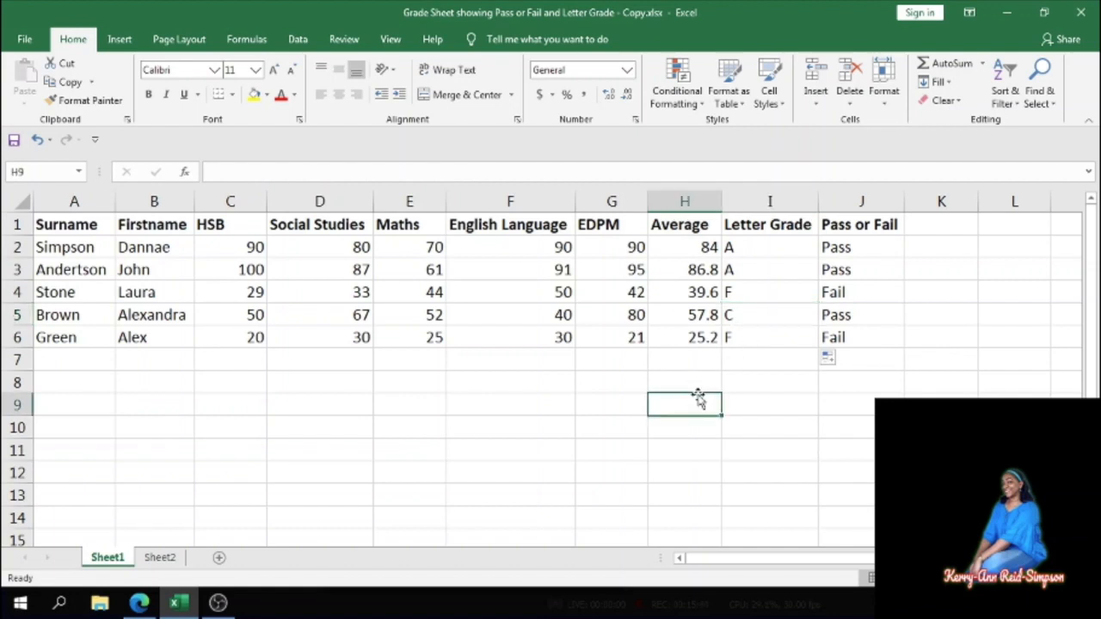